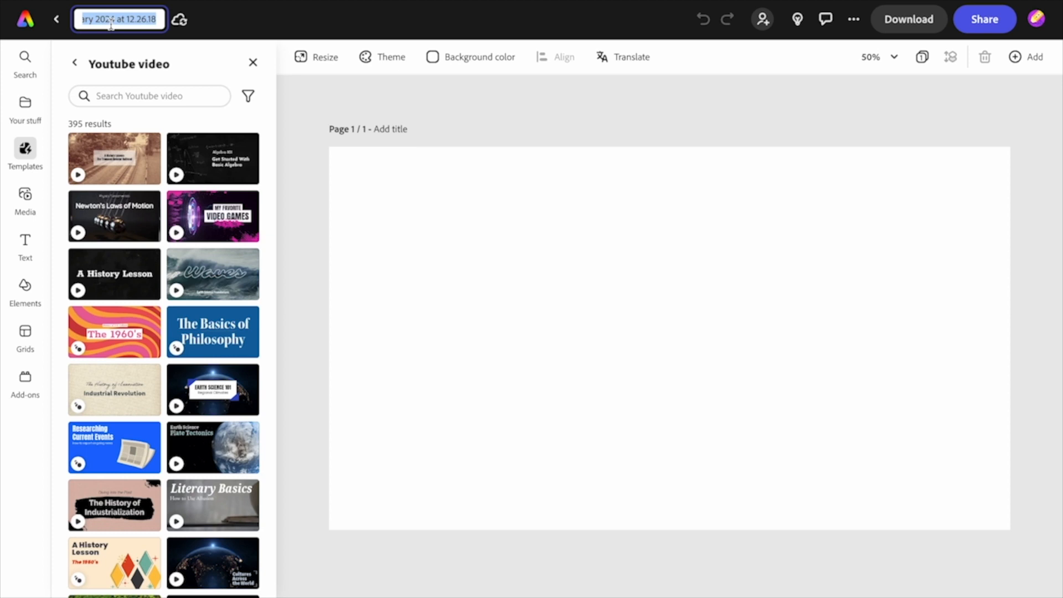
Step: Rename the untitled project as Transport
type("Public Transport")
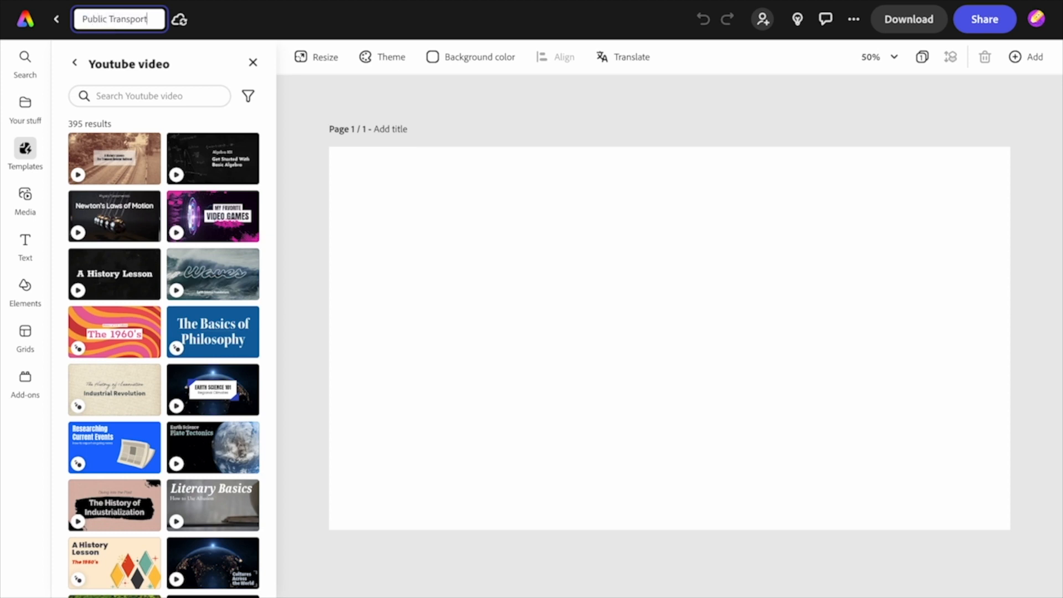
key("Escape")
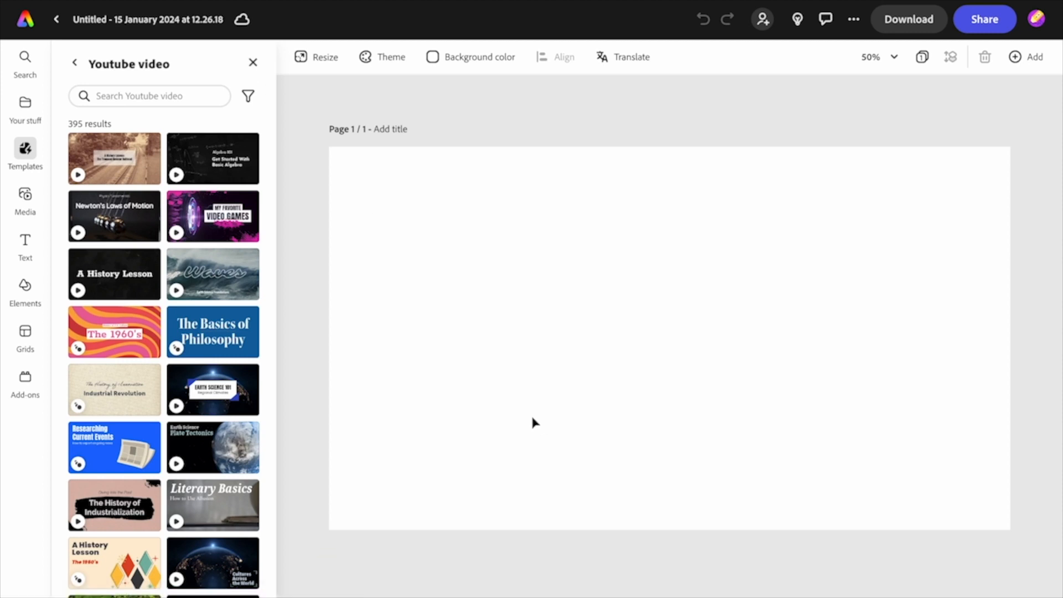
left_click(133, 20)
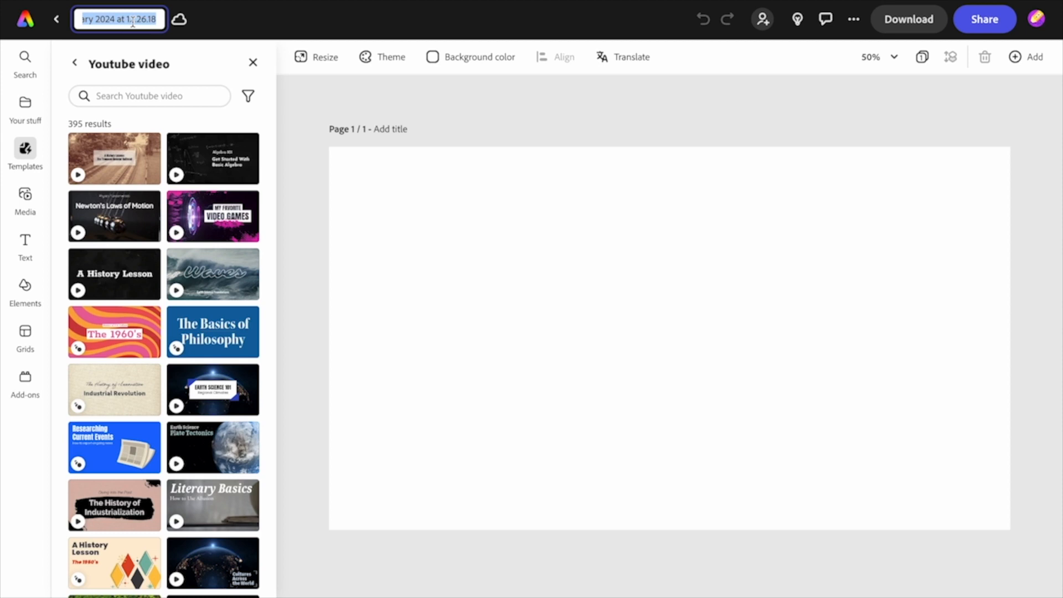
type("Transp")
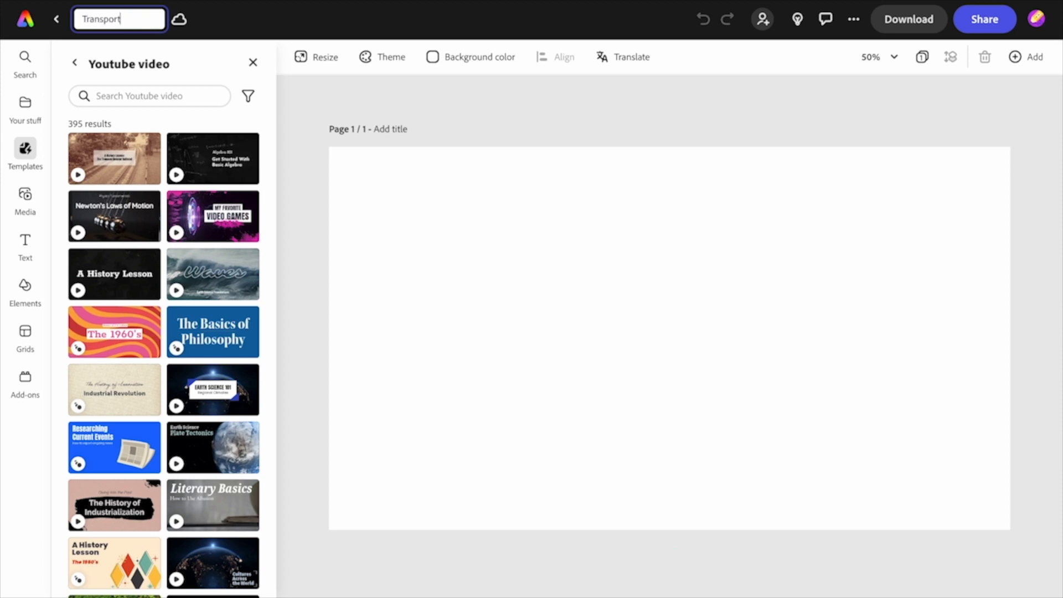
type("ort")
key("Return")
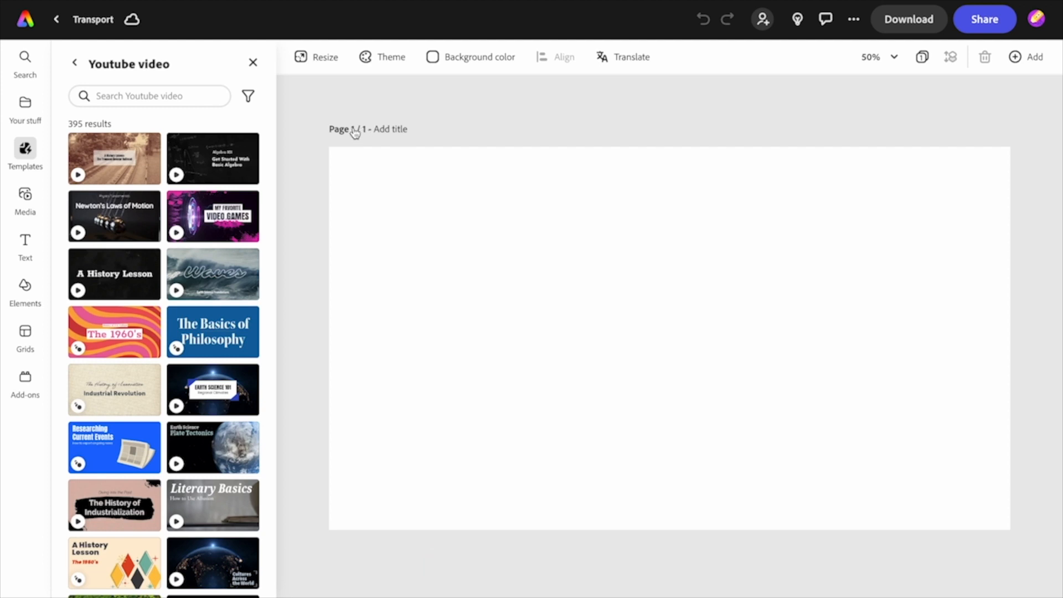
Step: Find a "car park" stock photo of four cars parked at an angle, seen from above, and make it the page background
left_click(254, 63)
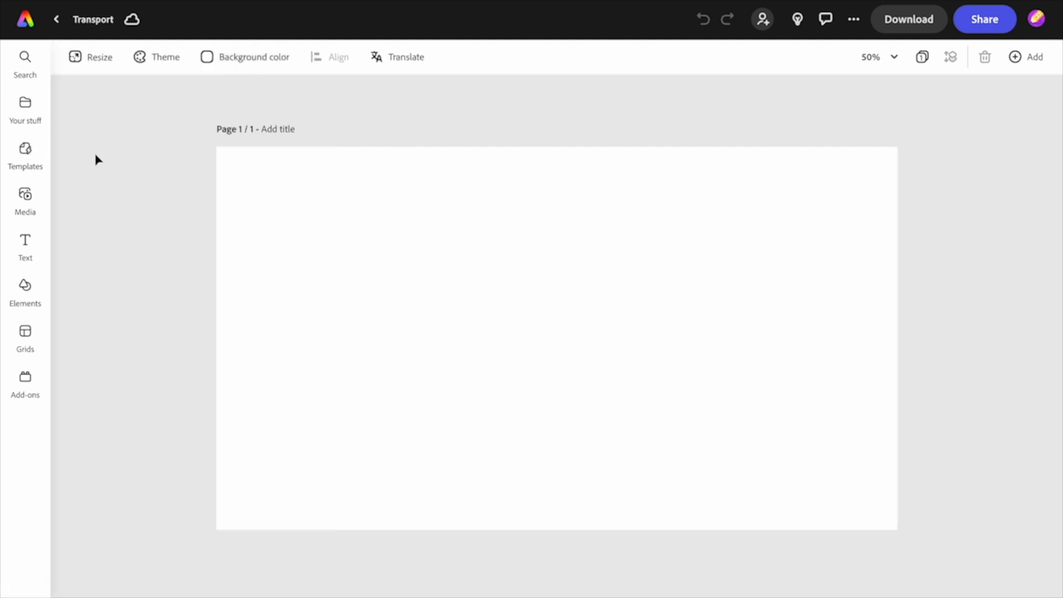
left_click(25, 195)
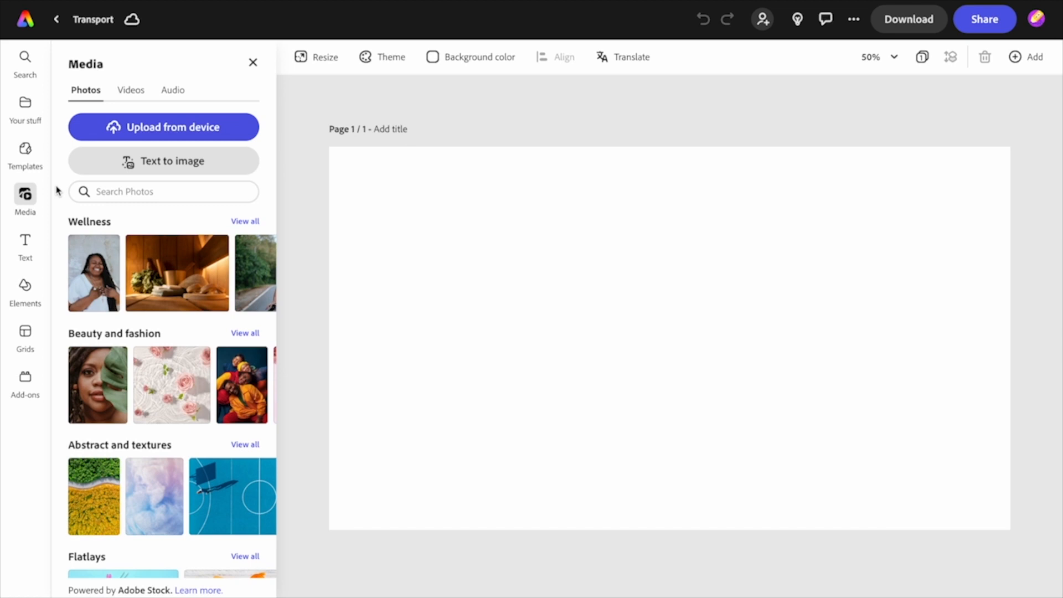
left_click(106, 191)
type("car park")
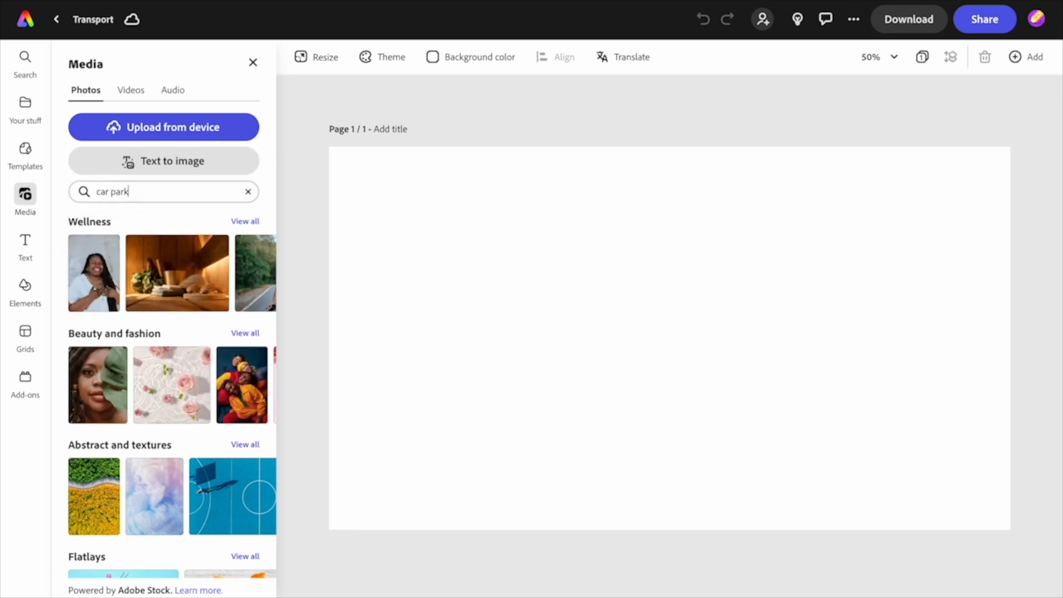
key("Return")
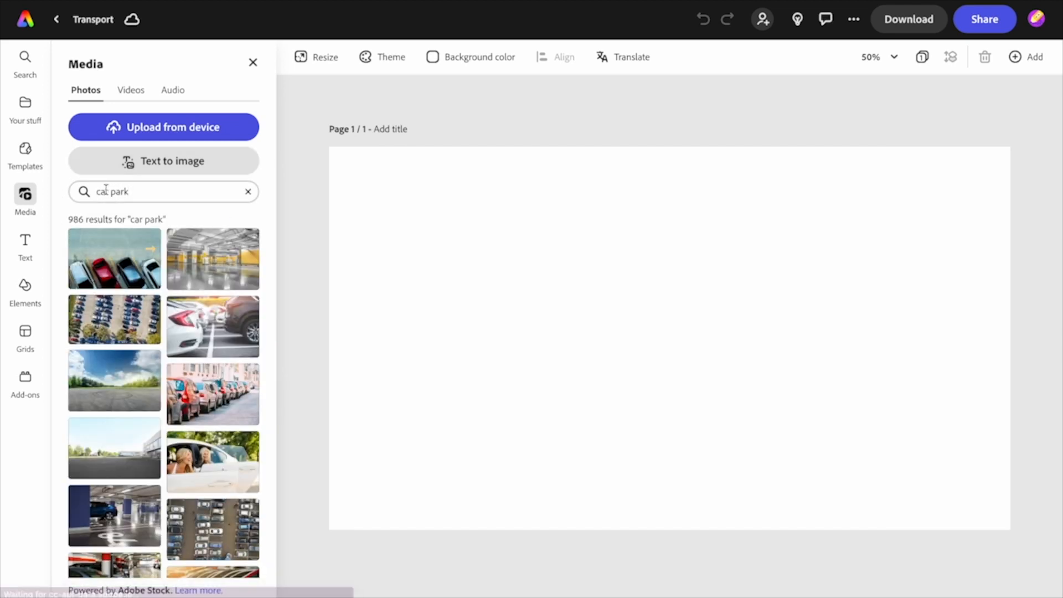
left_click(113, 276)
left_click(459, 272)
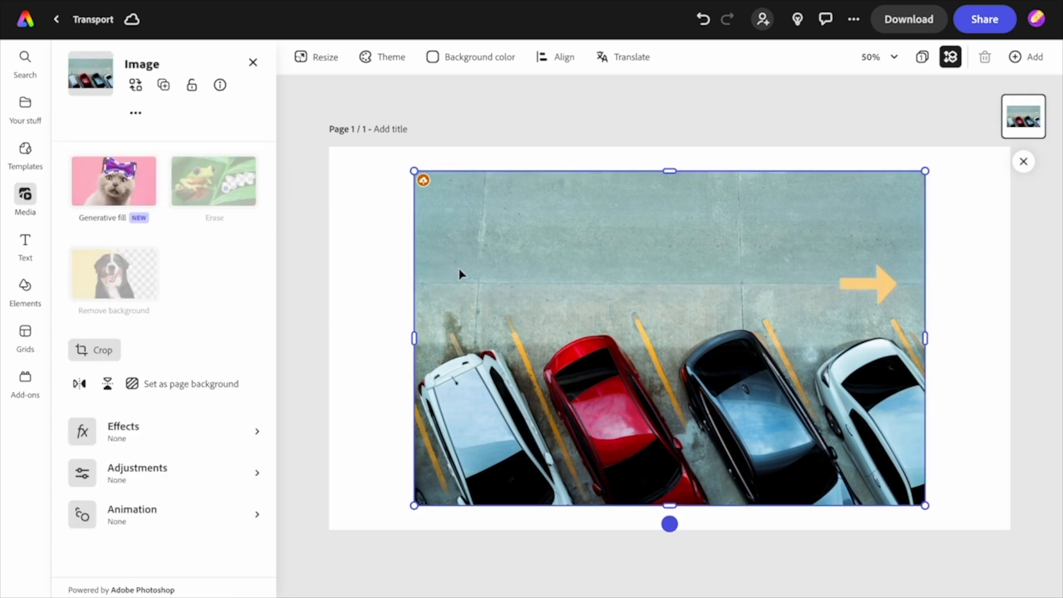
left_click(166, 504)
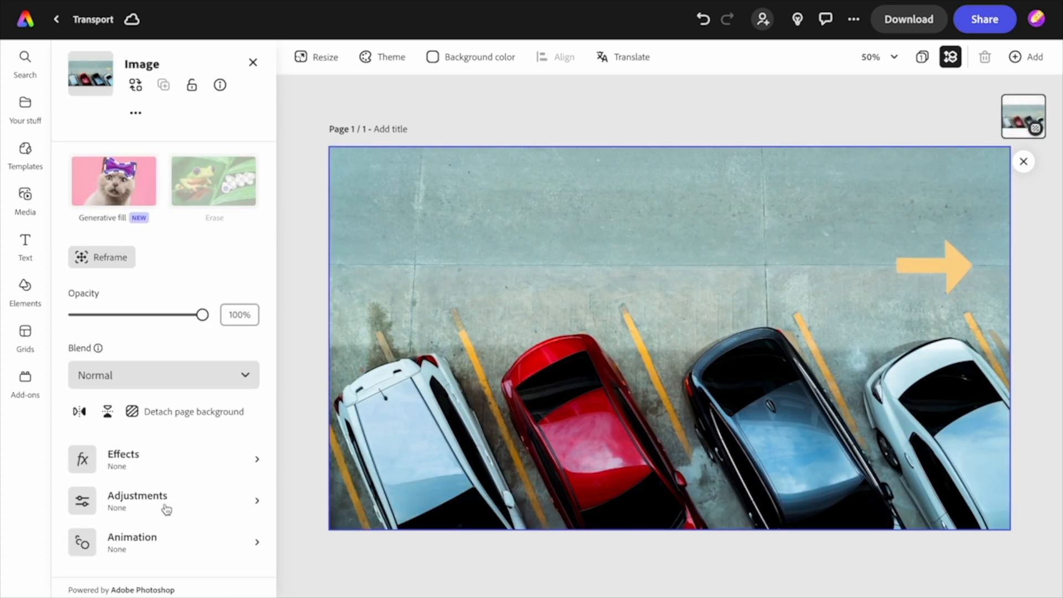
Step: Add the text "CARS" and place it in the upper-left corner of the page
left_click(25, 242)
left_click(148, 95)
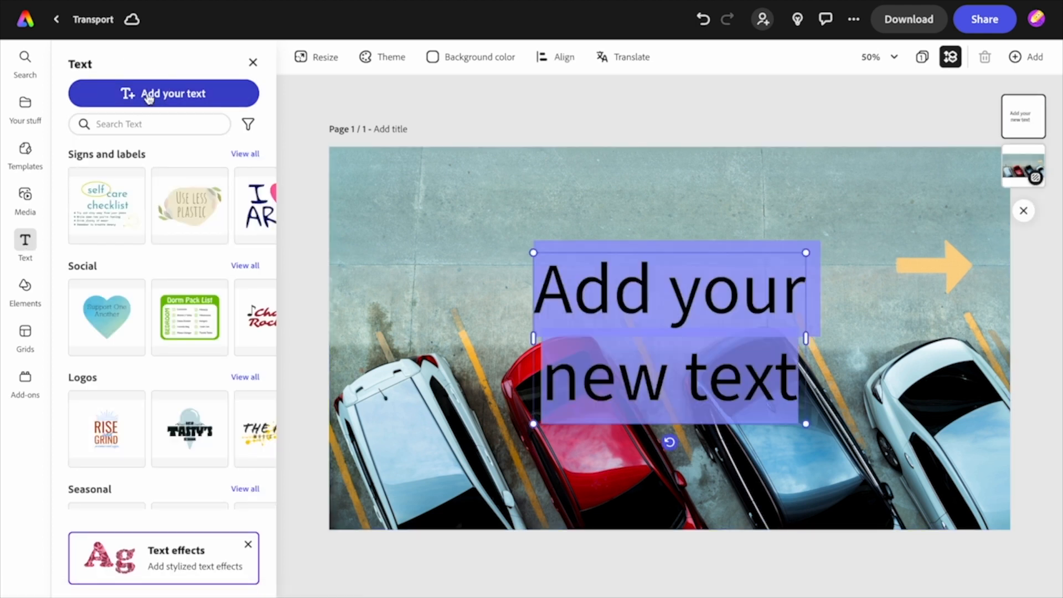
type("CARS")
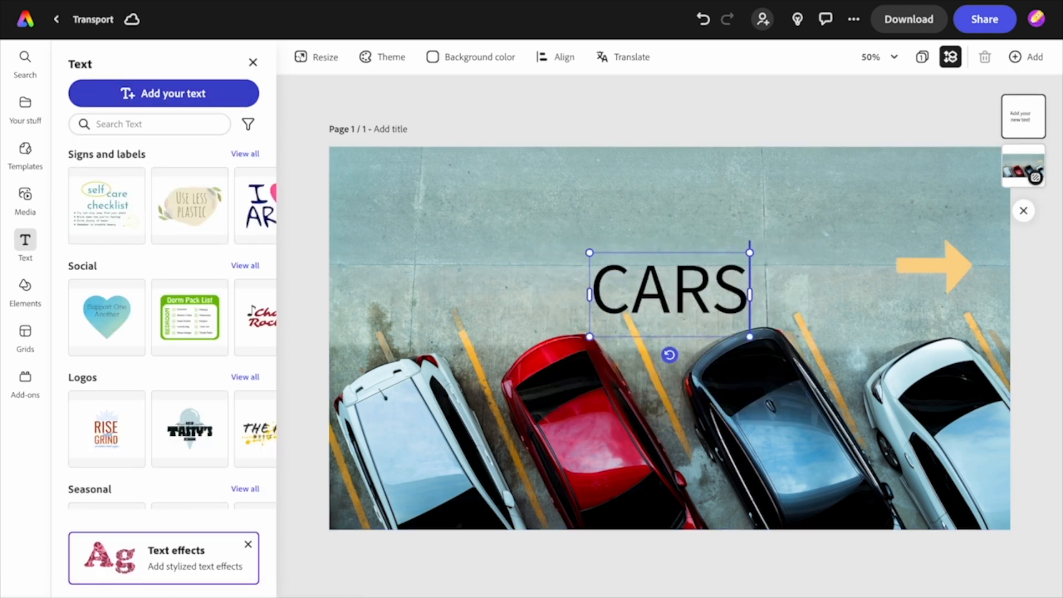
left_click(290, 209)
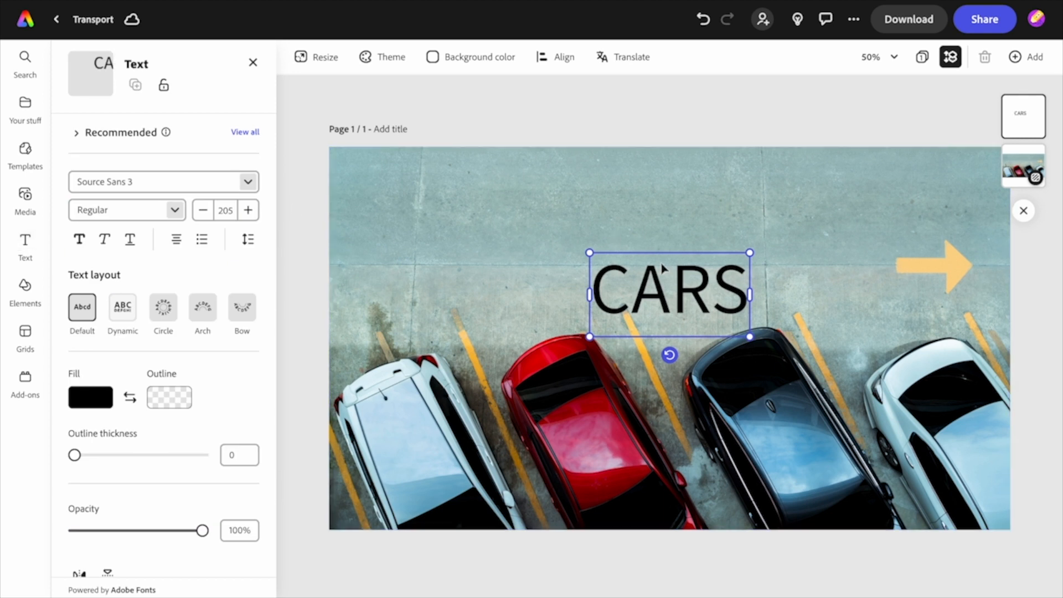
left_click_drag(663, 260, 422, 163)
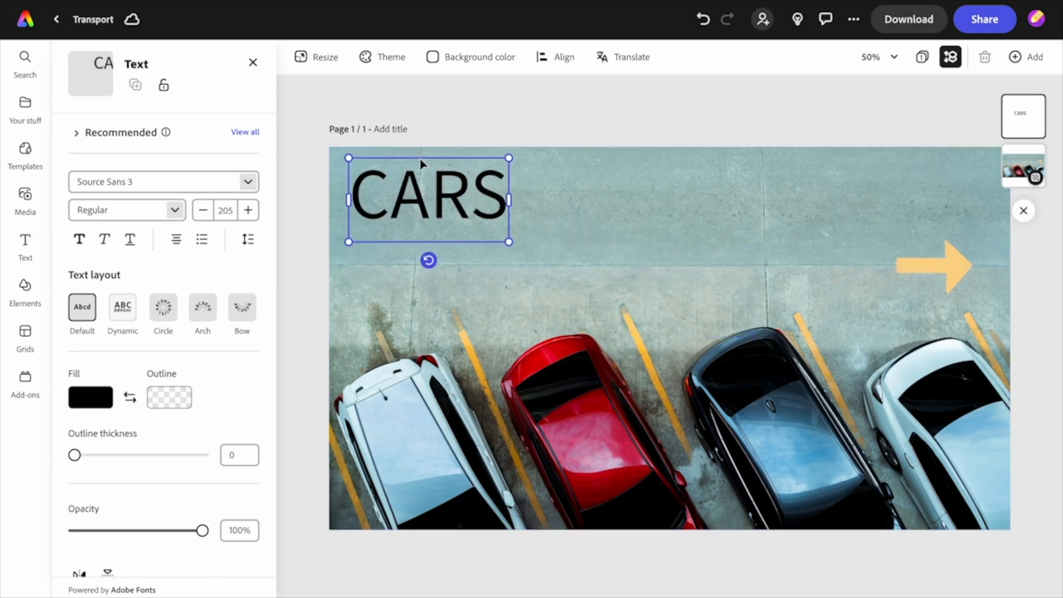
Step: Put a yellow text-hugging shape behind the CARS heading and set its shape size to 29
scroll(184, 418, "down", 4)
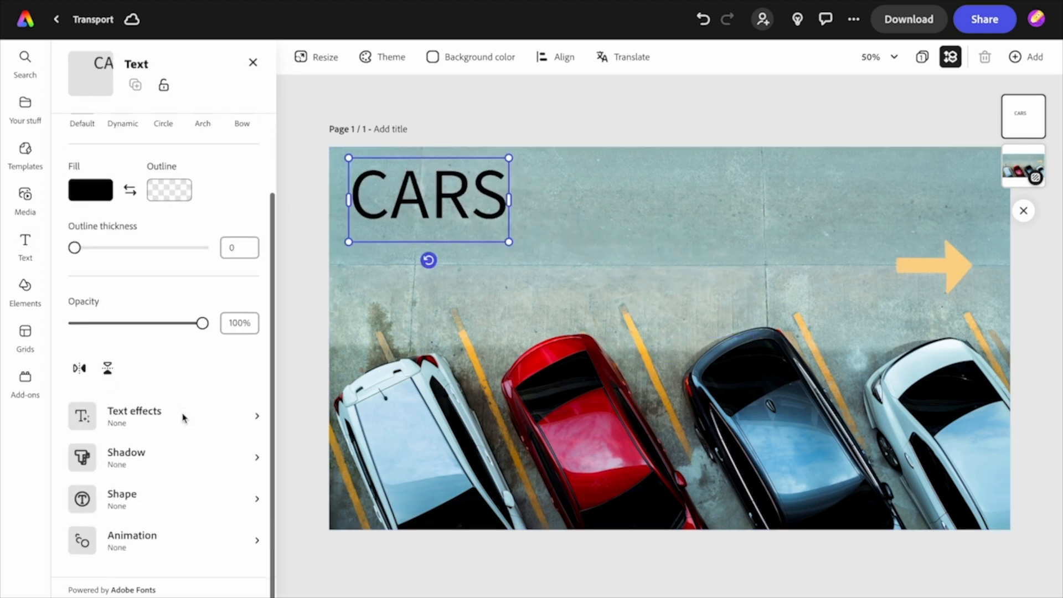
left_click(164, 502)
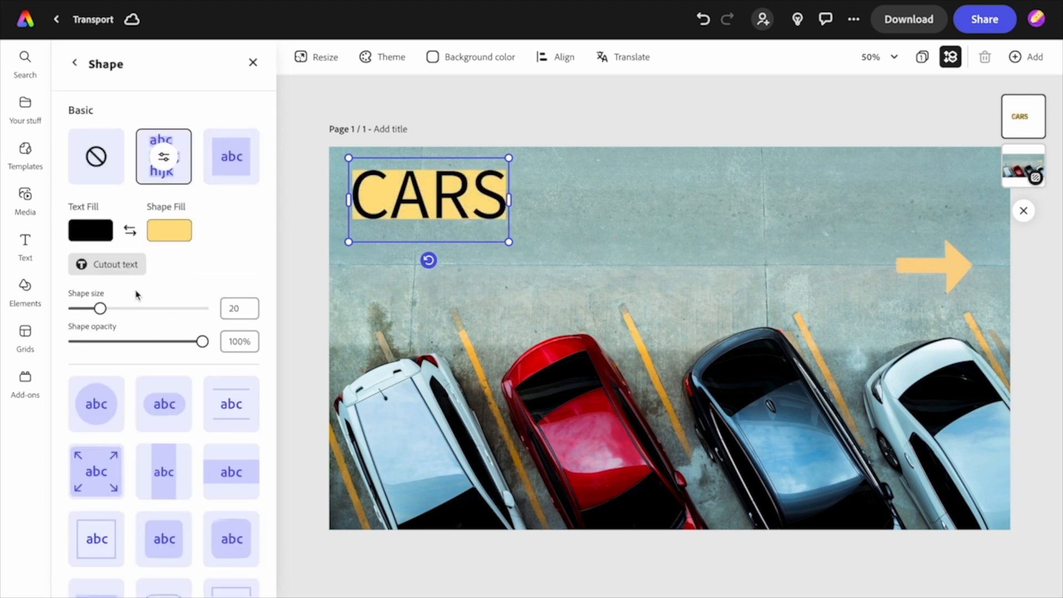
left_click_drag(101, 308, 111, 309)
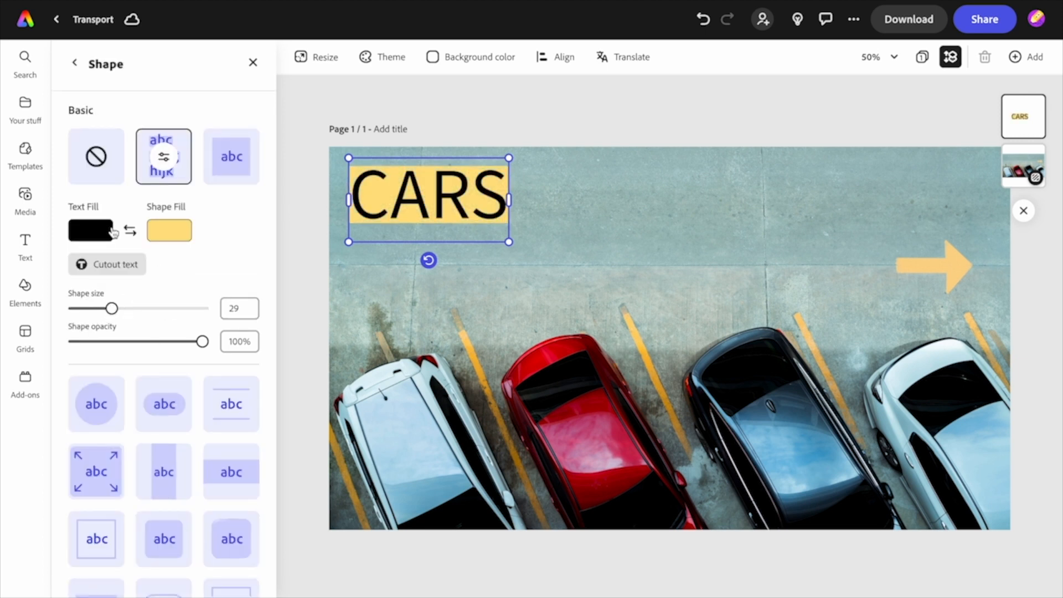
left_click(74, 62)
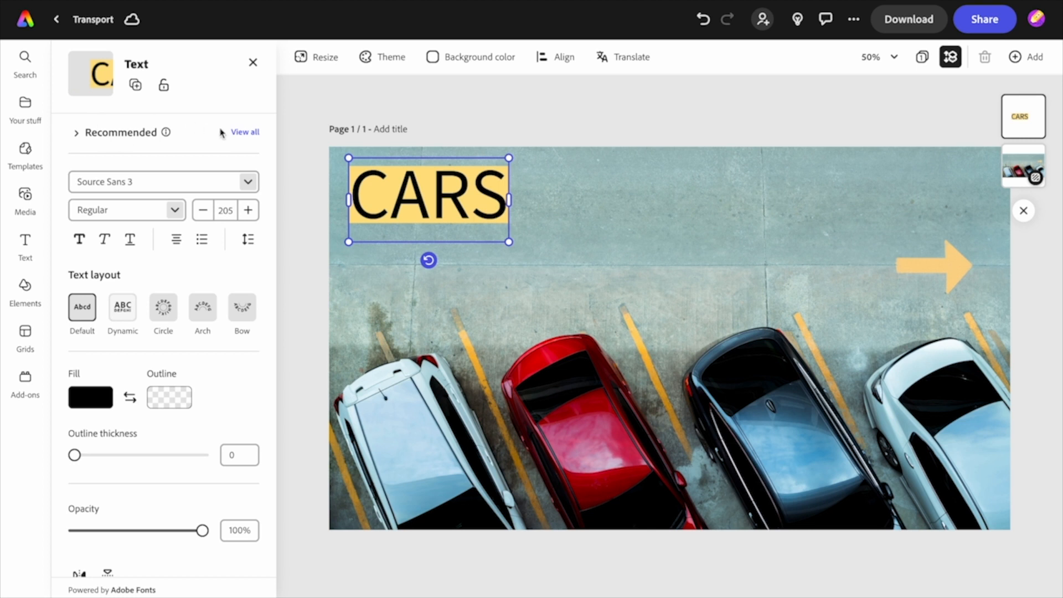
Step: Apply the recommended Montserrat Alternates style to the CARS heading and move it slightly inward from the page's left edge
left_click(245, 132)
left_click(160, 355)
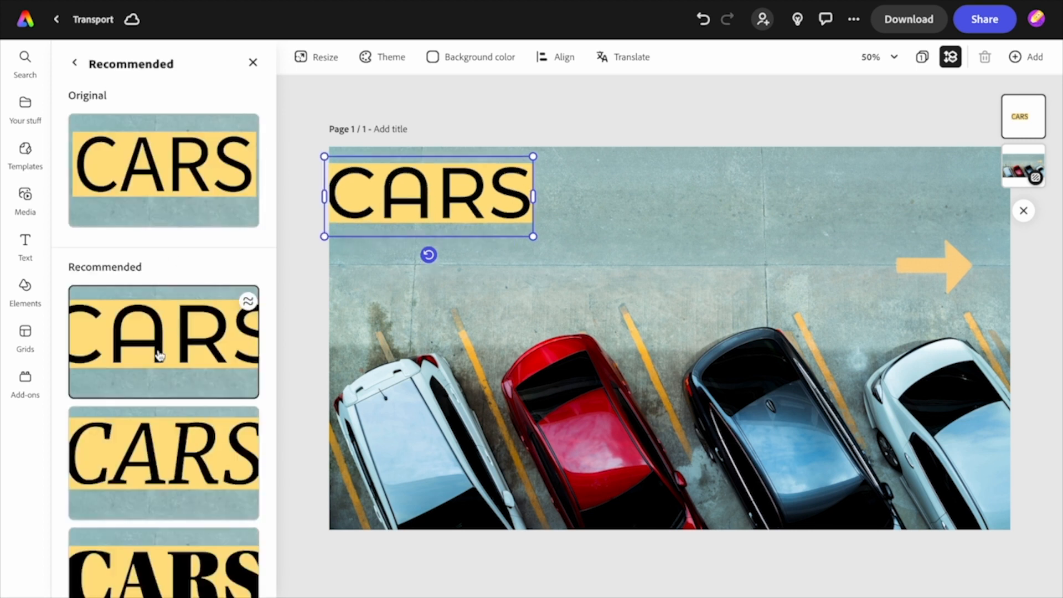
left_click_drag(463, 173, 485, 174)
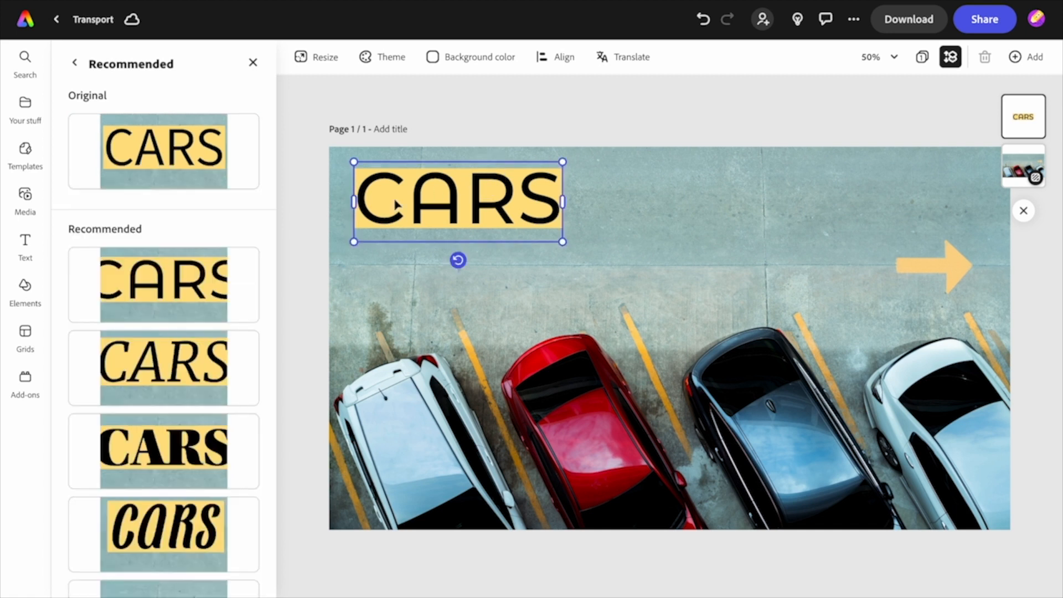
left_click(310, 202)
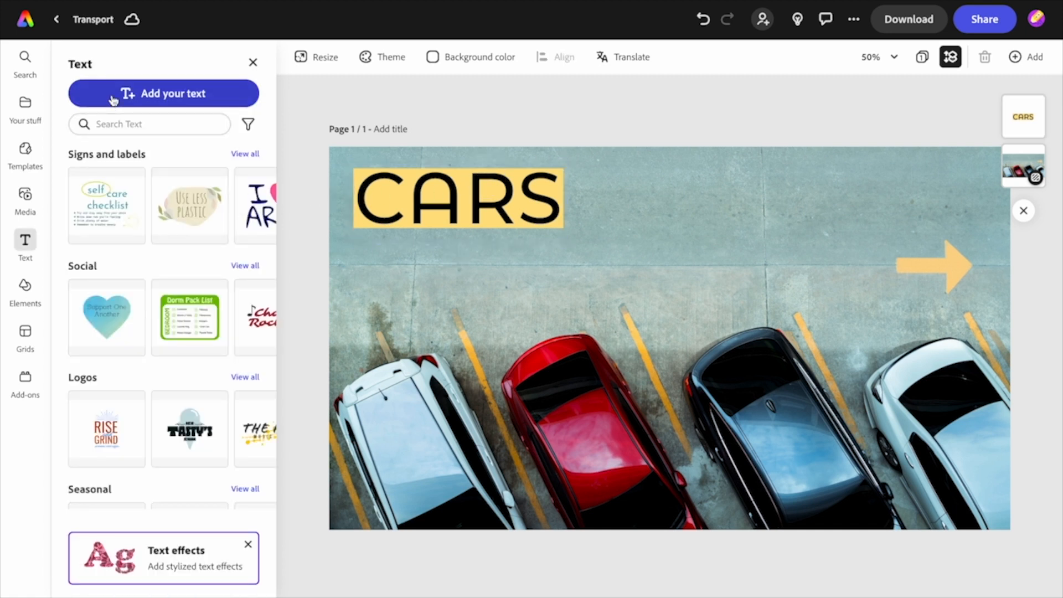
Step: Duplicate the CARS heading, place the copy directly below it and set the copy's font size to 40
left_click(380, 200)
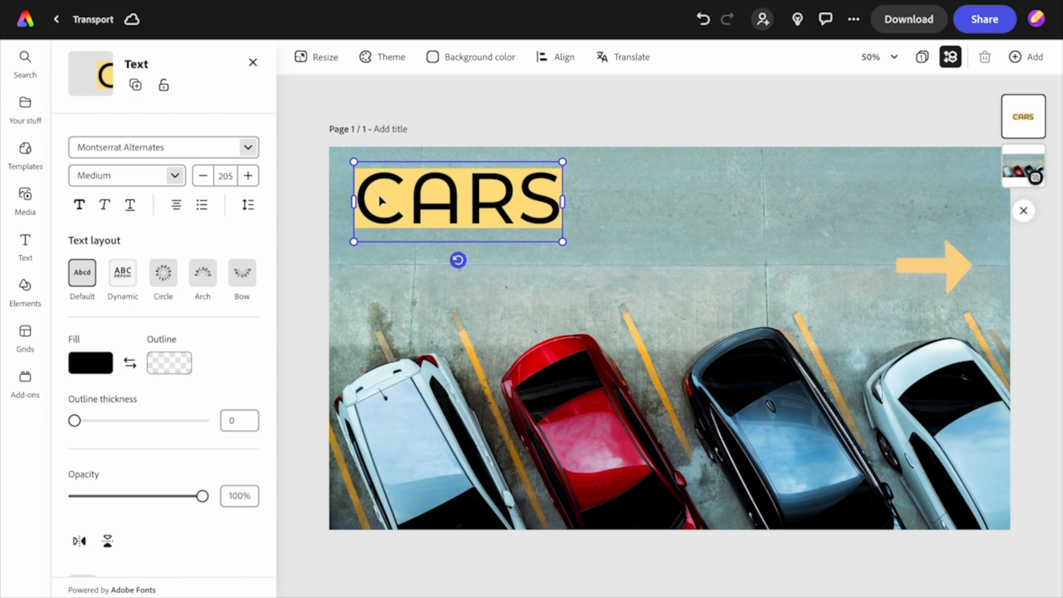
left_click(133, 90)
left_click_drag(435, 230, 418, 314)
left_click(222, 211)
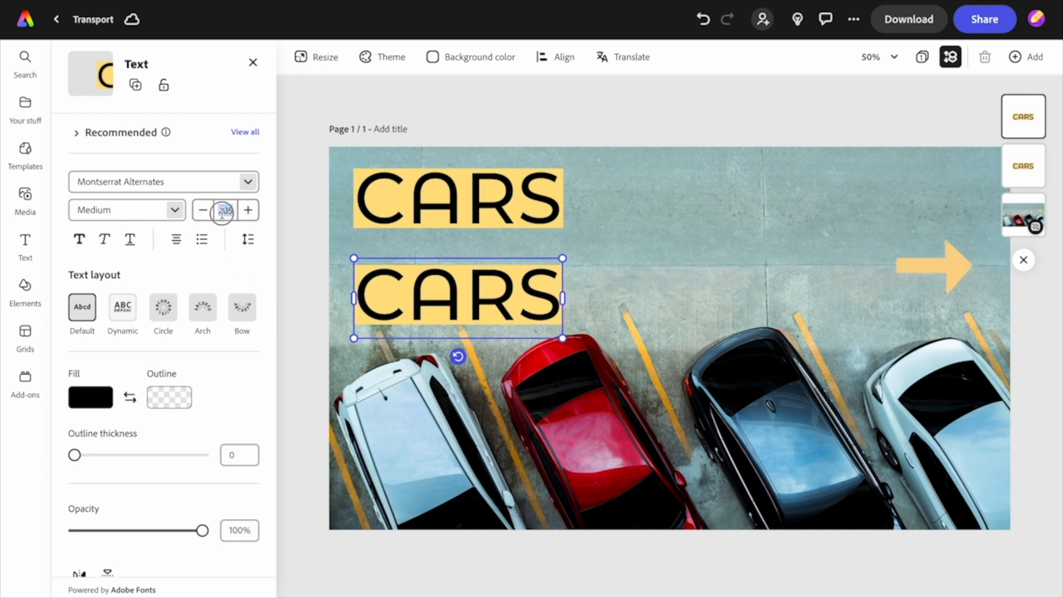
type("40")
key("Return")
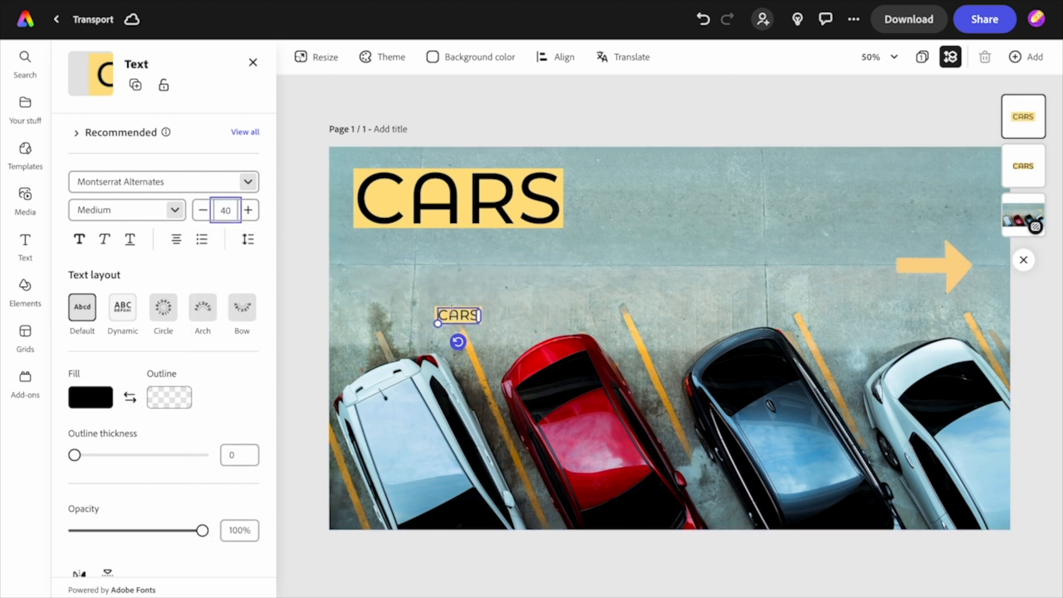
Step: Replace the copy's text with "They are comfortable and practical but are they worth the cost to your wallet and the cost to the planet? Put simply, no."
type("They are comfortable and practical but are they worth the cost to your wallet and the cost to the planet? Put simply, no.")
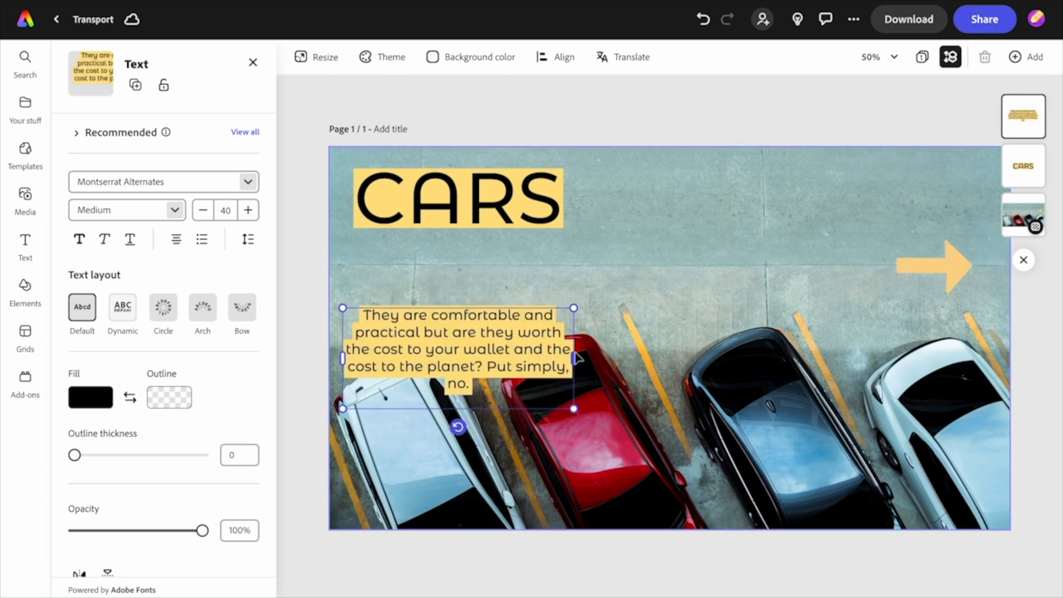
Step: Widen the paragraph's text box to fit two lines and change its background shape to a full-width horizontal band
left_click_drag(576, 359, 795, 332)
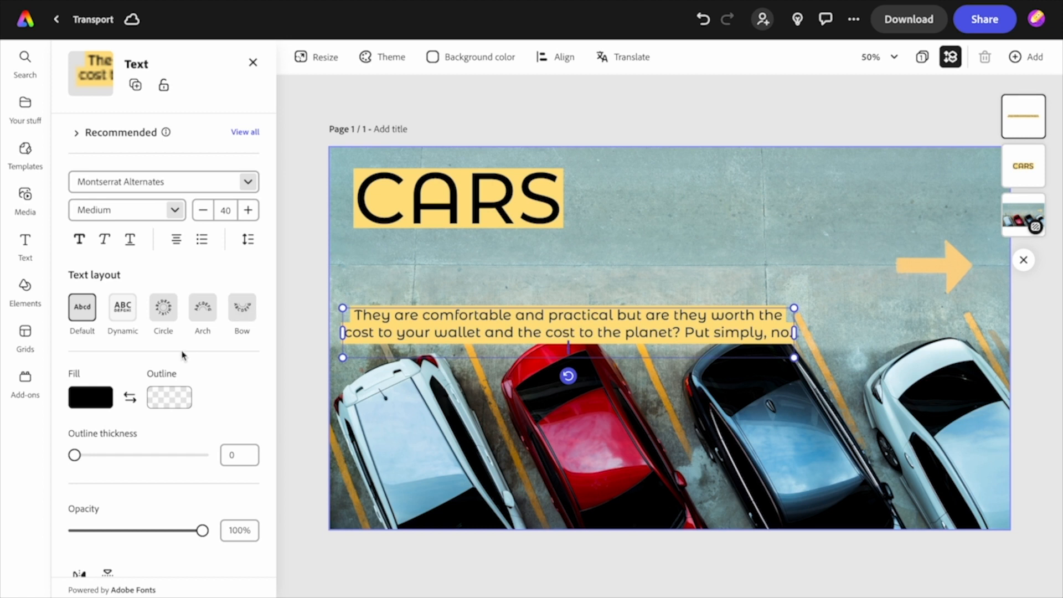
scroll(196, 290, "down", 5)
left_click(130, 499)
scroll(134, 469, "down", 2)
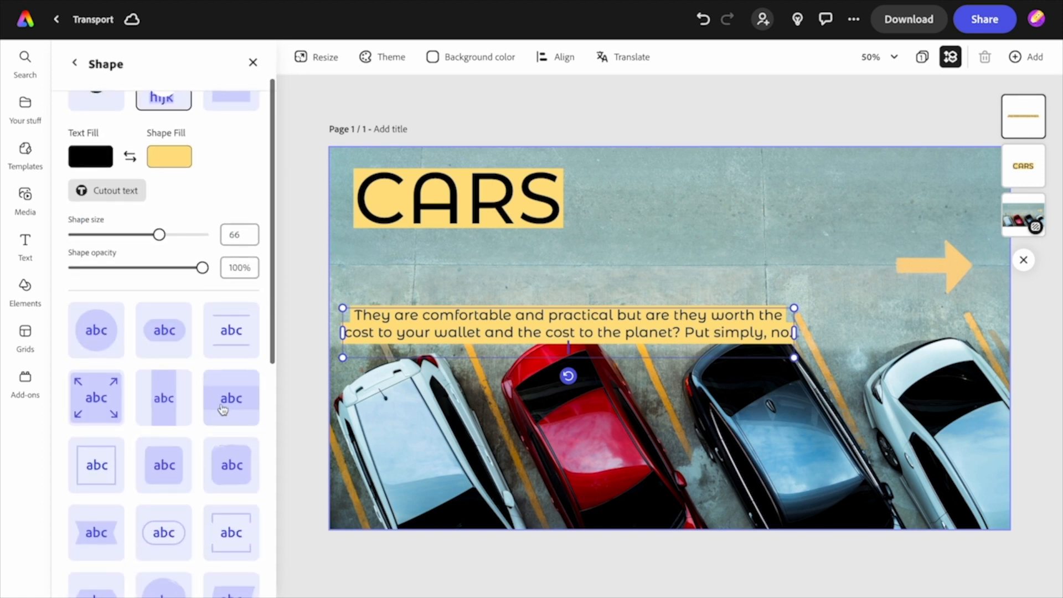
left_click(230, 396)
left_click(309, 291)
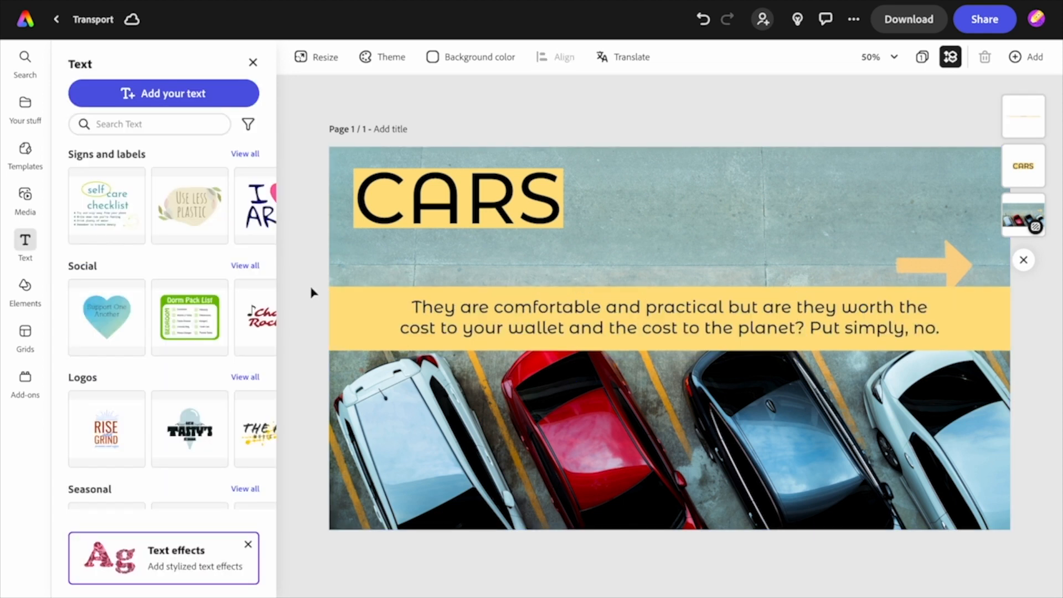
Step: Duplicate the CARS heading near the page bottom as left-aligned size 30 text reading "Expenses include initial cost, insurance, tax, MOTs, petrol, cleaning & repairs"
left_click(373, 213)
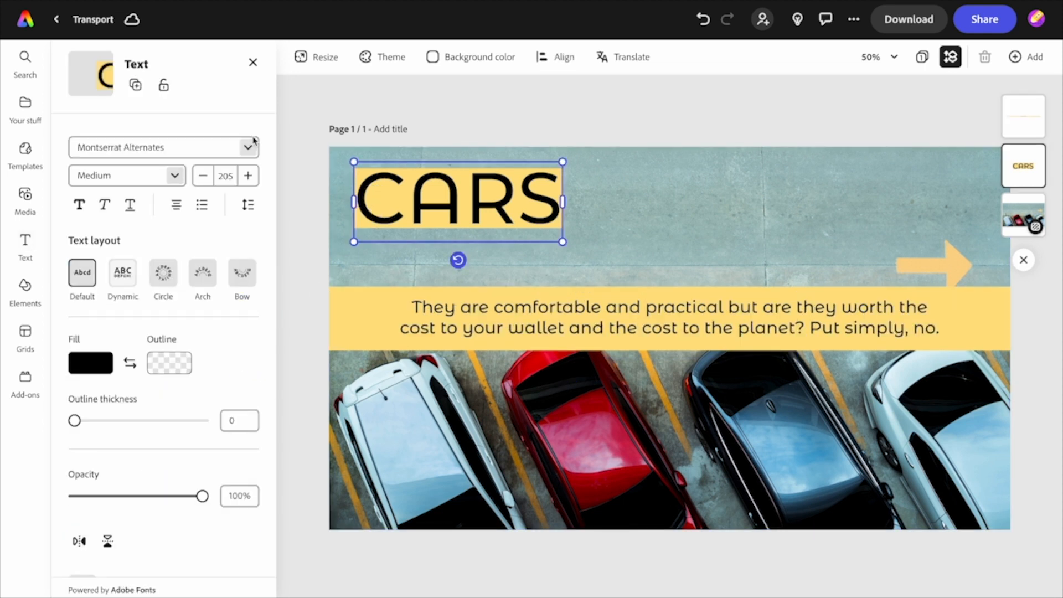
left_click(134, 87)
left_click_drag(463, 244, 445, 494)
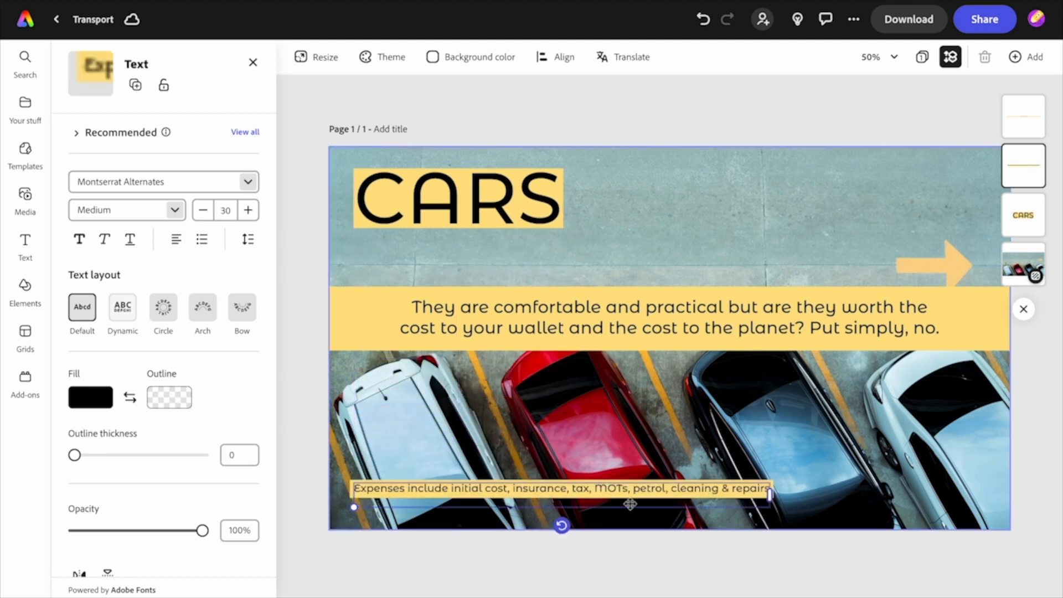
left_click_drag(609, 477, 609, 462)
Step: Duplicate the expenses line, place the copy below it and reword it as "A car spends an enormous 95% of its time in a parking space"
left_click(135, 84)
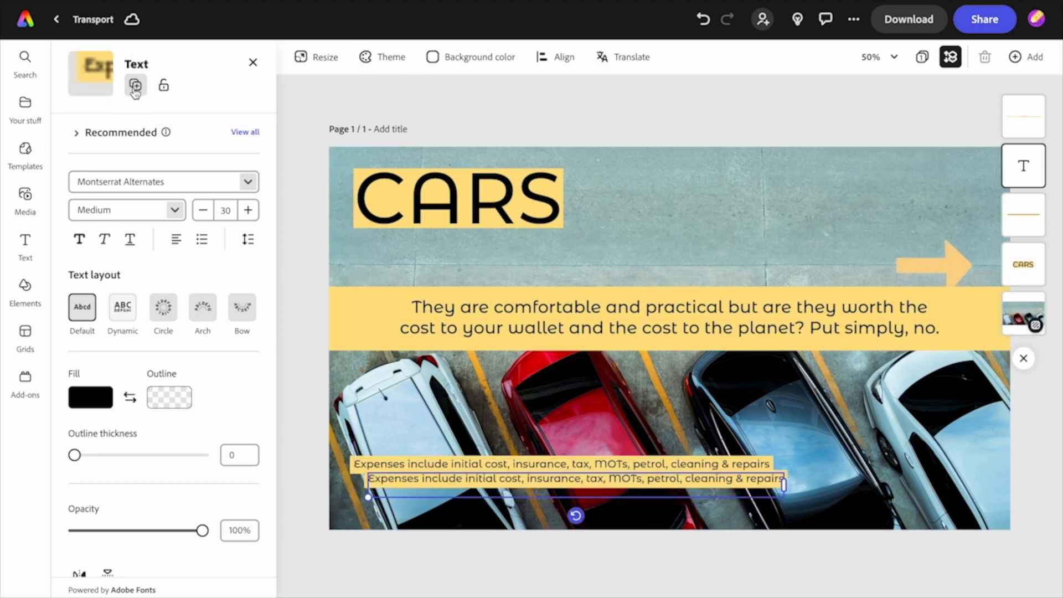
left_click_drag(457, 480, 443, 497)
double_click(443, 497)
type("A car spends an enormous 95% of its time in a parking space")
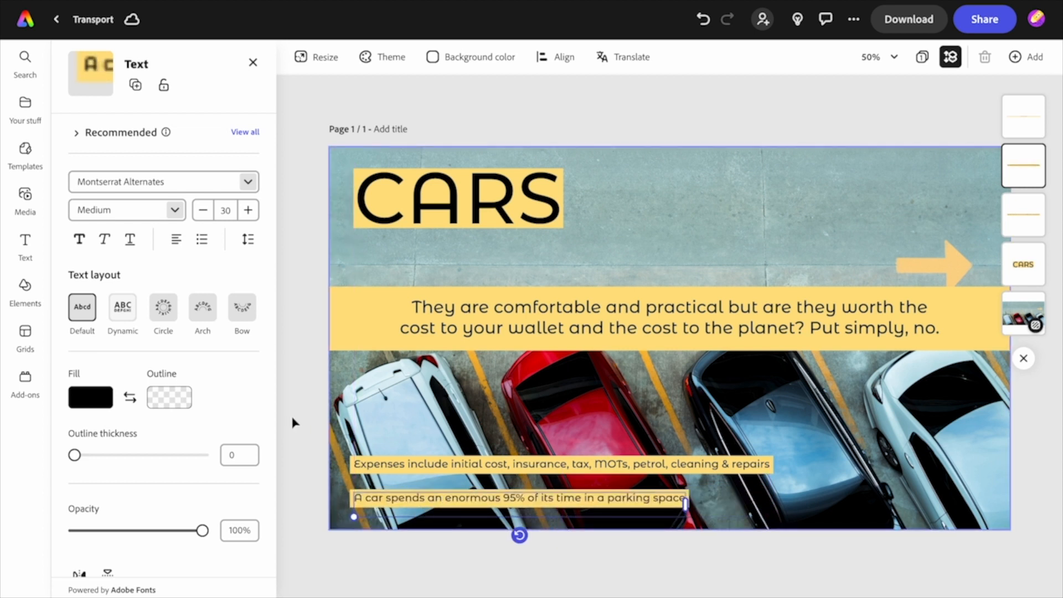
Step: Enlarge the expenses line and the parking-space line together so they span more of the page width
left_click(381, 468, "shift")
left_click_drag(769, 458, 857, 446)
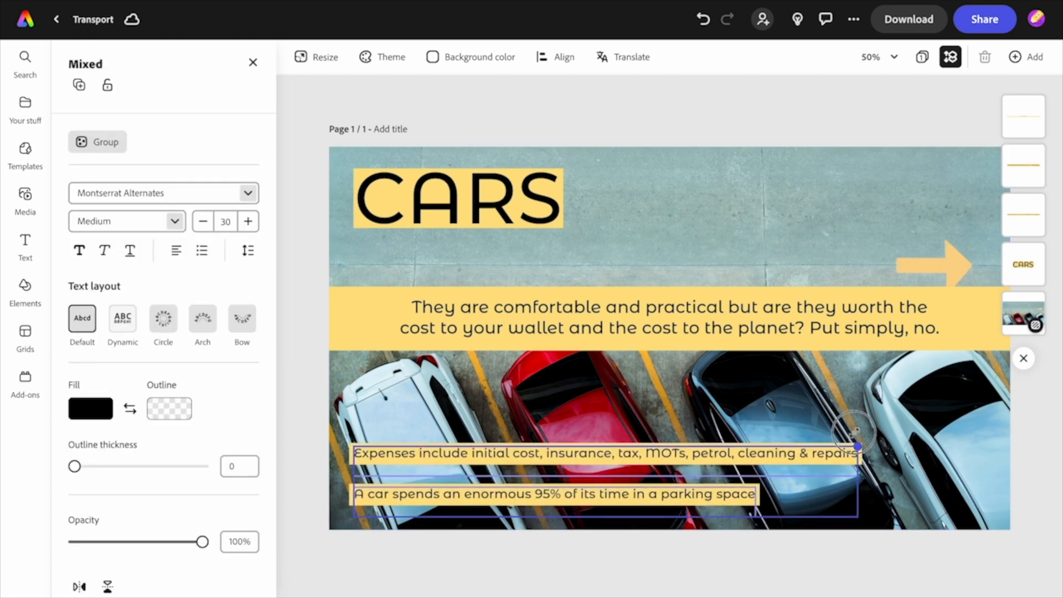
left_click(308, 363)
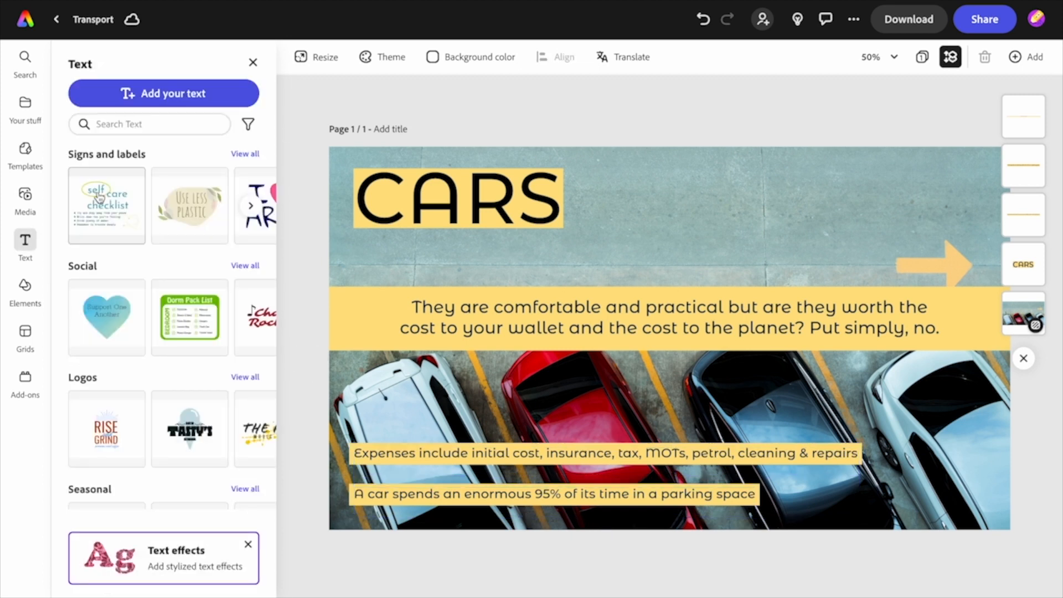
Step: Record a voiceover for the cars scene using the default microphone and finish the recording
left_click(25, 197)
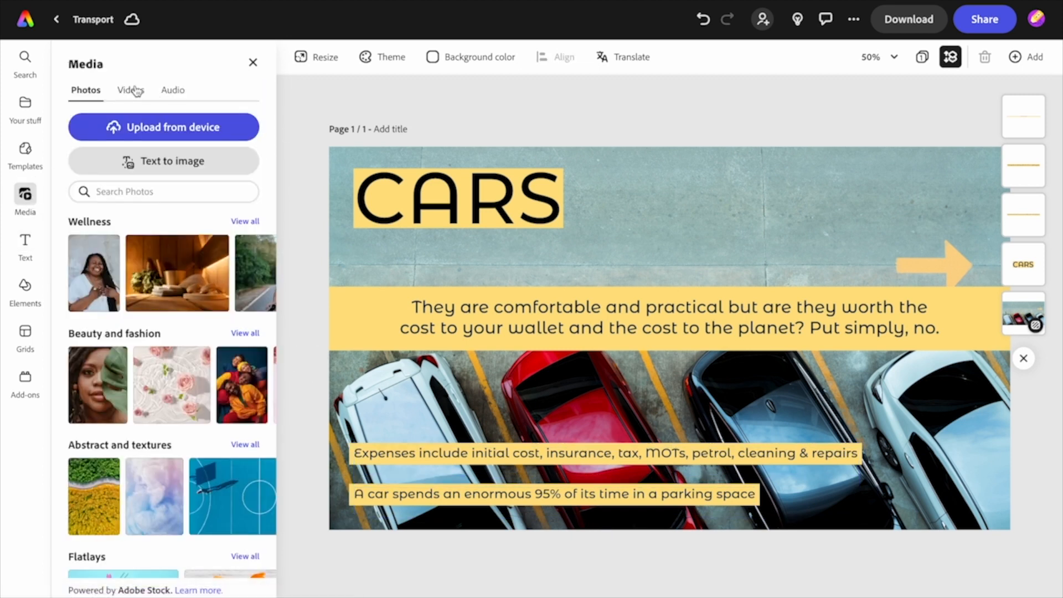
left_click(174, 90)
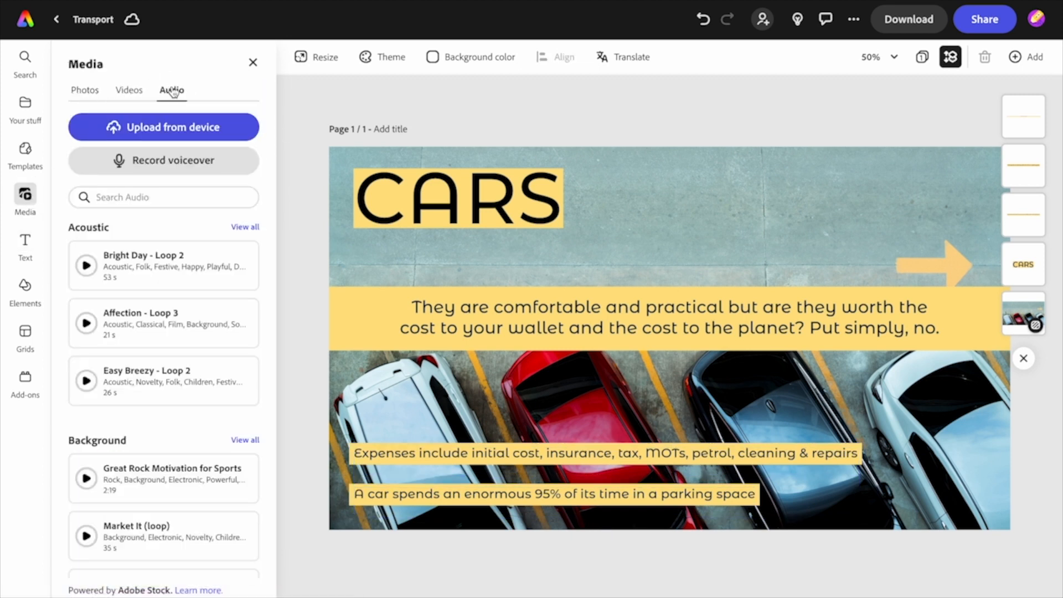
left_click(160, 160)
left_click(160, 201)
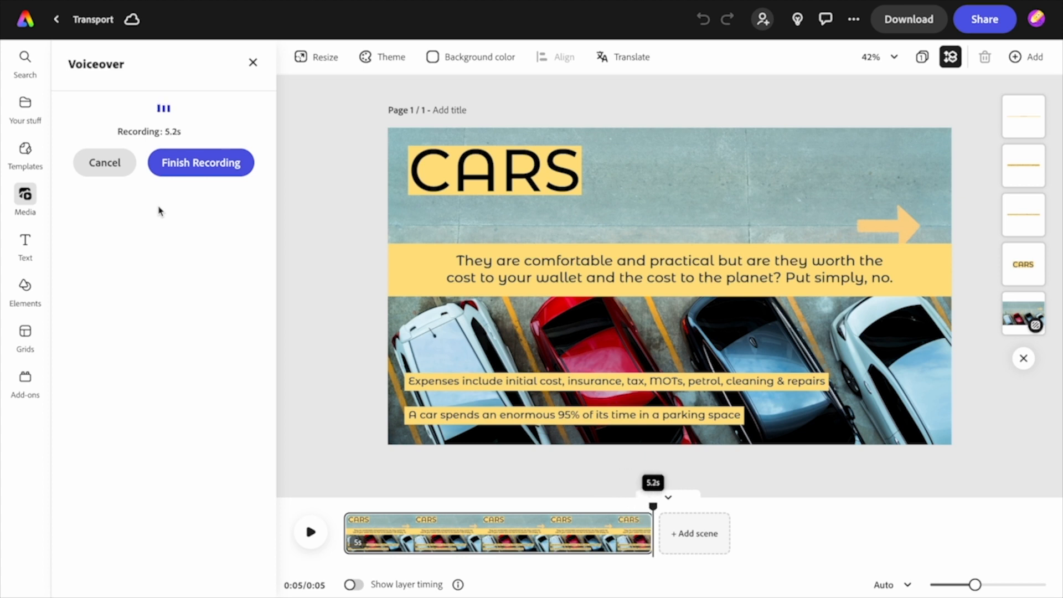
left_click(180, 176)
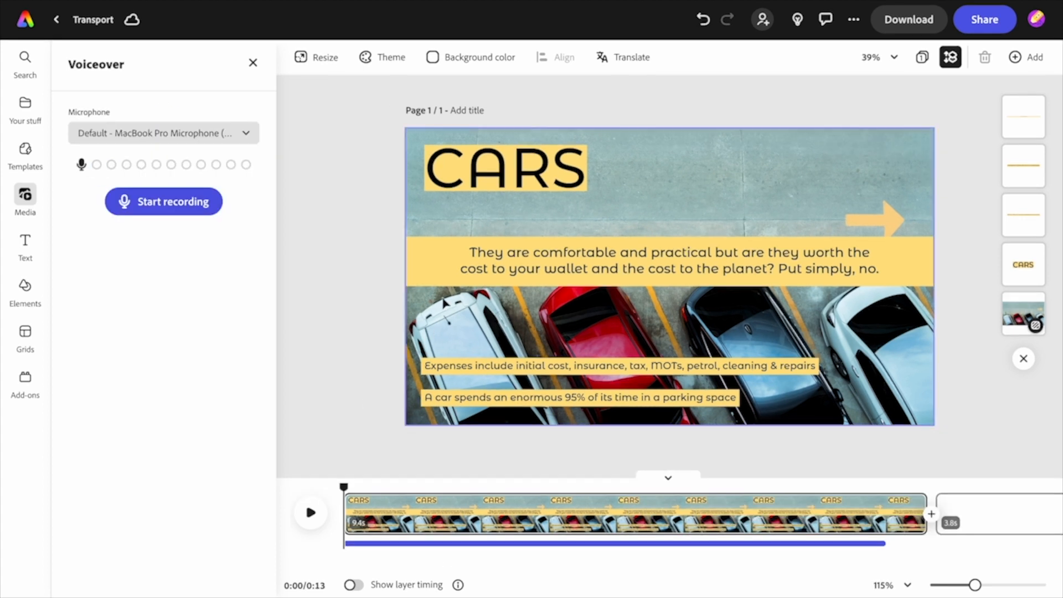
Step: Delete the full-width paragraph beginning "They are comfortable and practical" from the page
left_click(496, 268)
key("Delete")
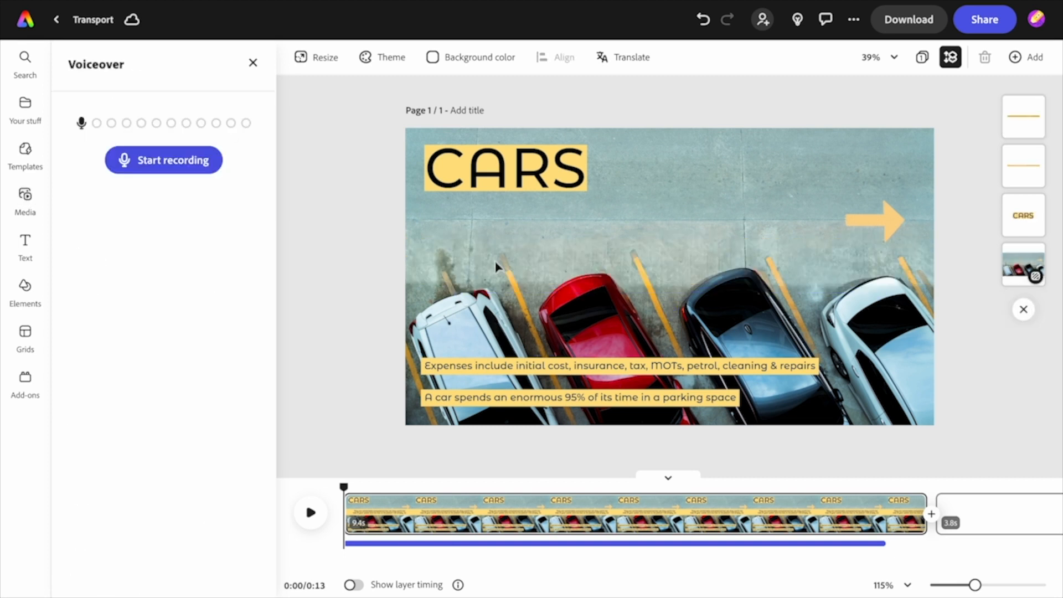
Step: Give the CARS heading a Drop in animation with a duration of 1.52 s and preview it
left_click(496, 169)
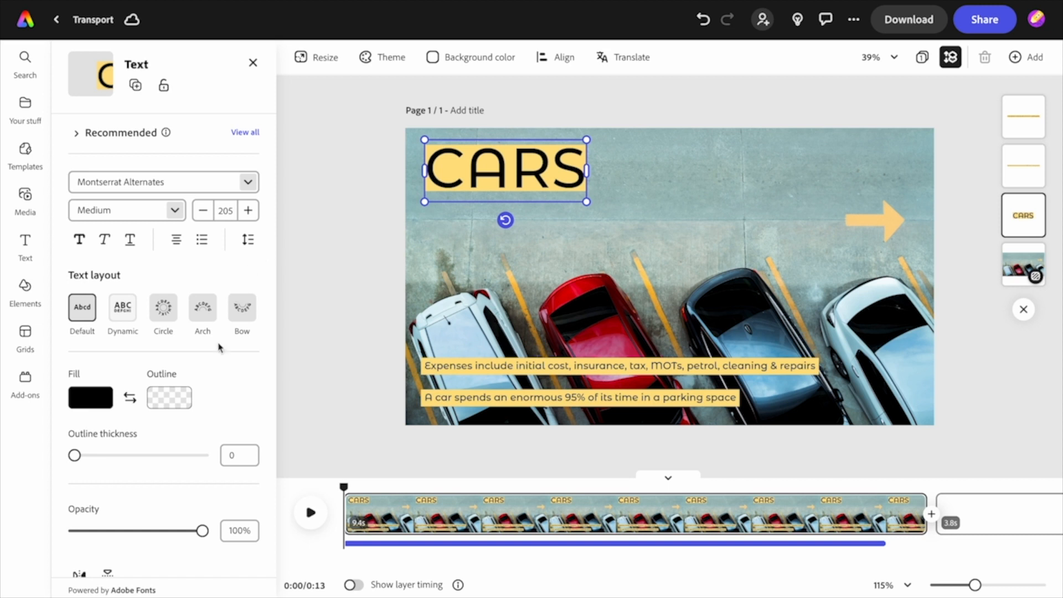
scroll(201, 459, "down", 3)
left_click(142, 545)
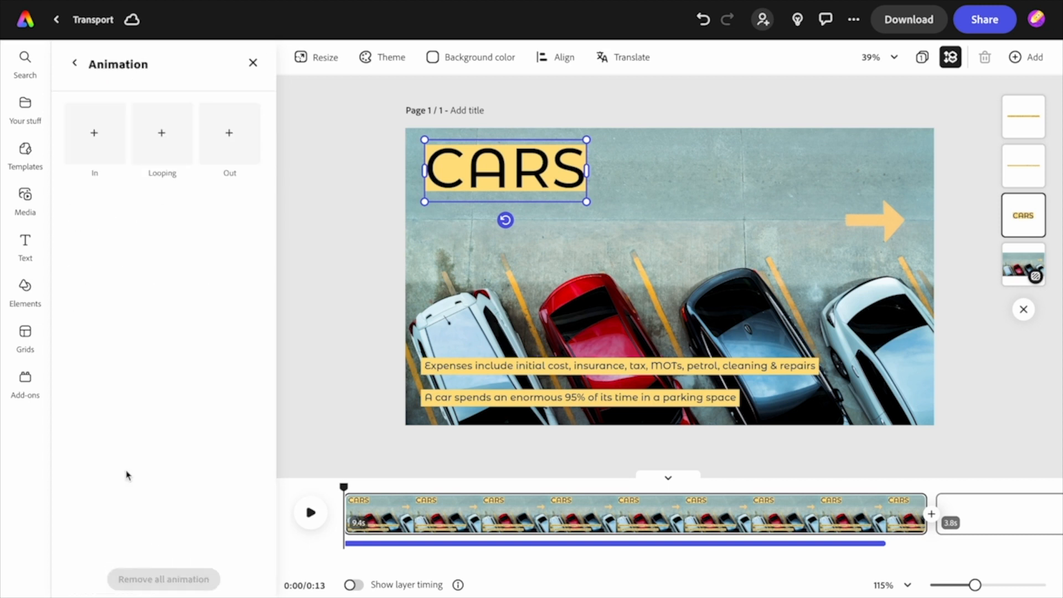
left_click(91, 122)
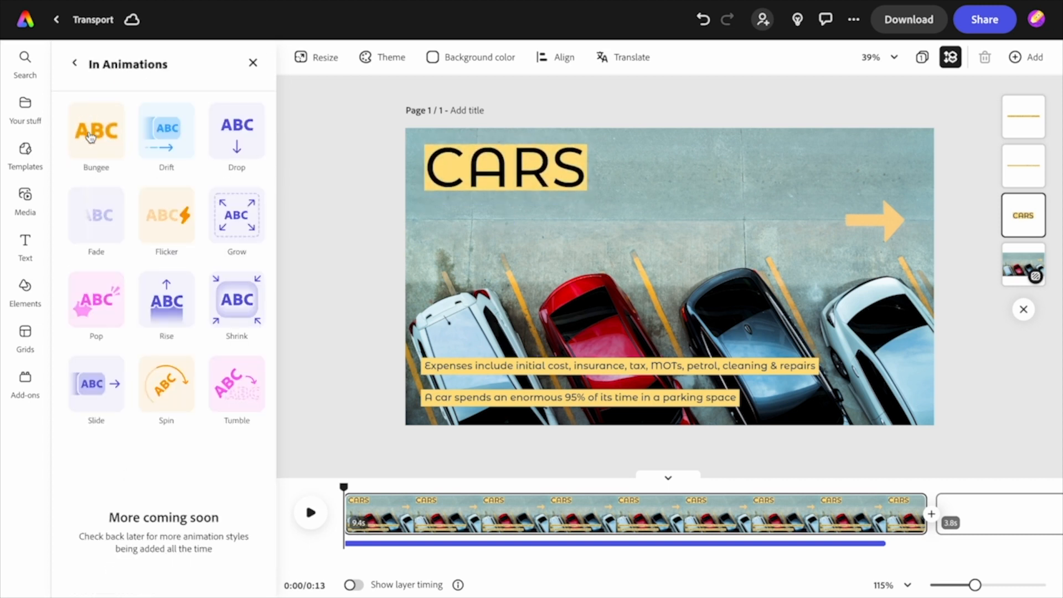
left_click(223, 135)
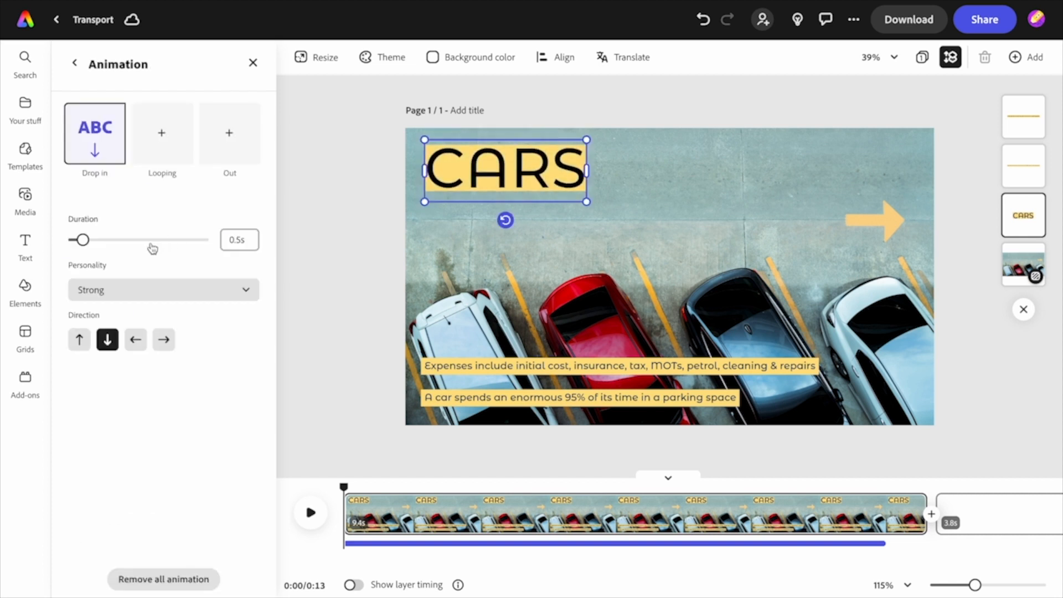
left_click(103, 240)
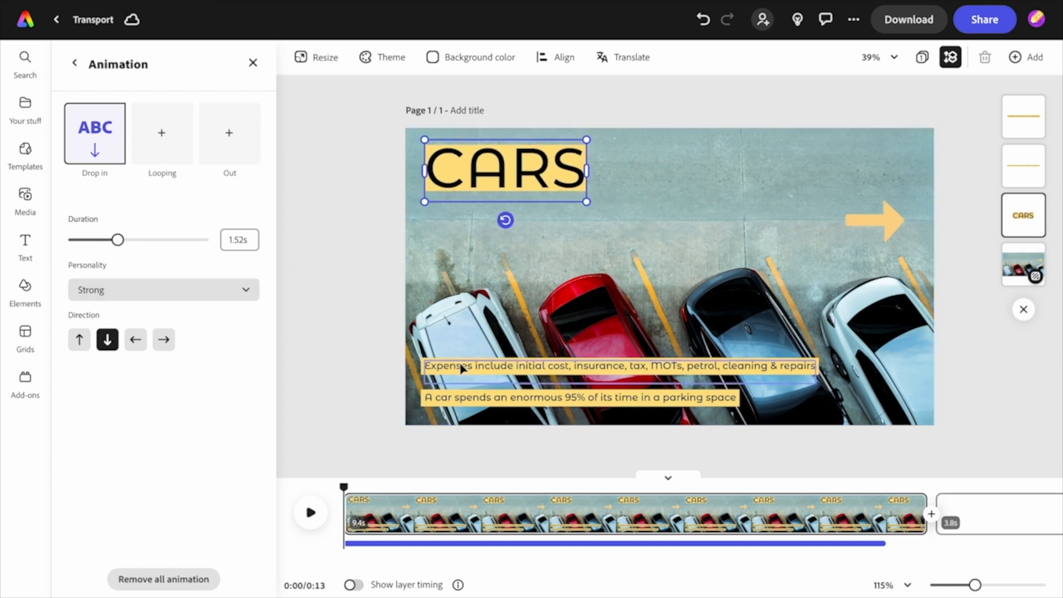
left_click(310, 514)
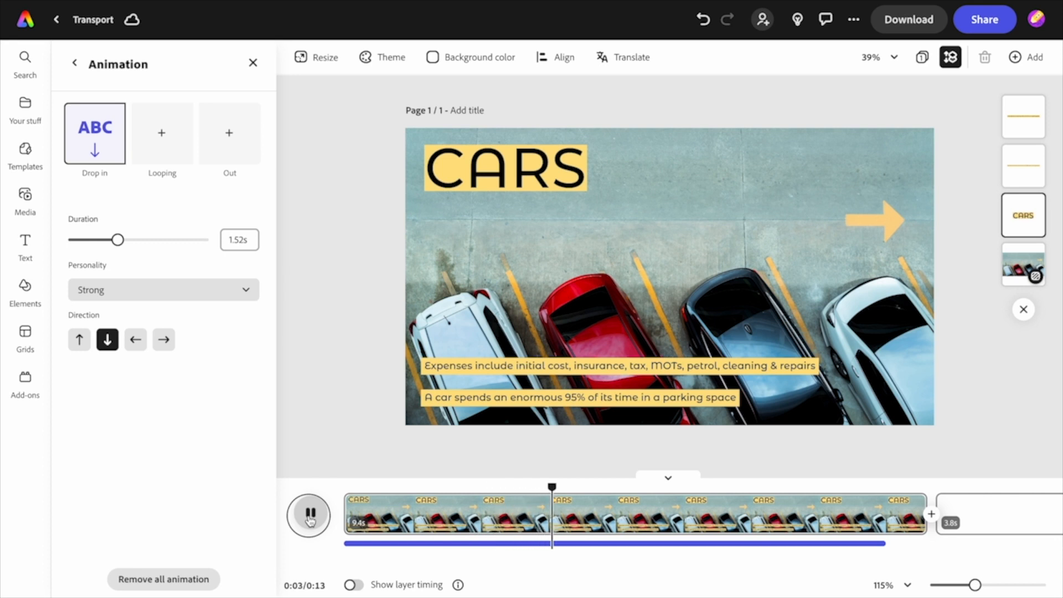
left_click(310, 519)
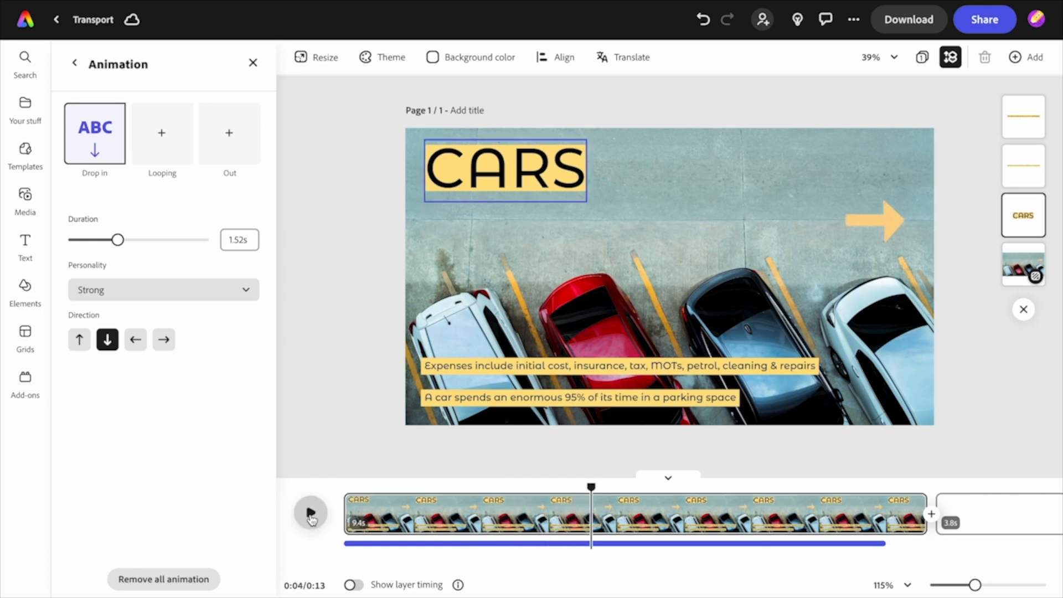
Step: Give the expenses line a Drift in animation with a duration of 2.5 s and preview it
left_click(548, 371)
scroll(149, 478, "down", 5)
left_click(125, 535)
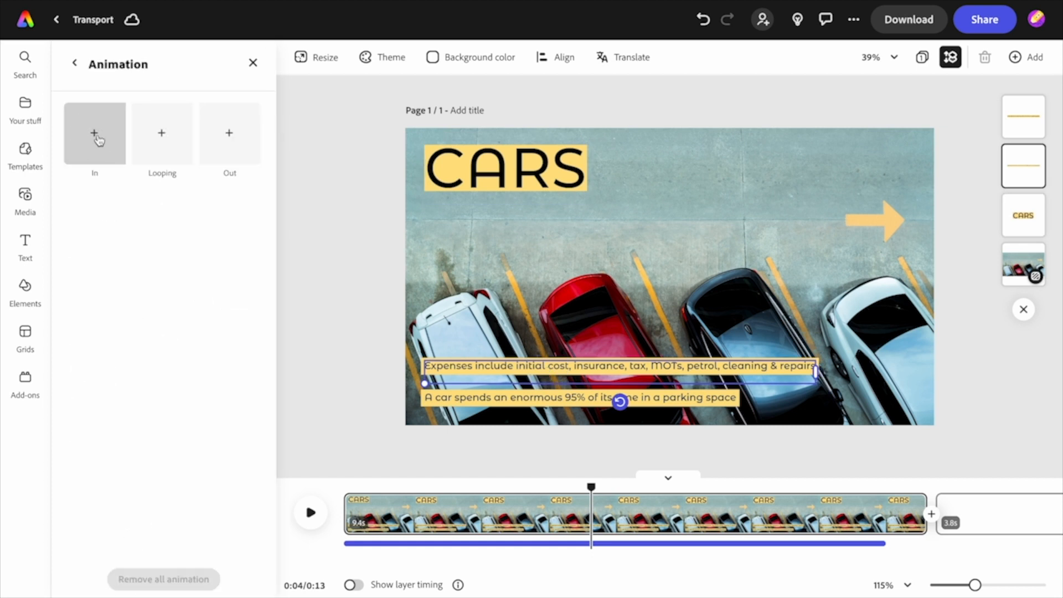
left_click(108, 154)
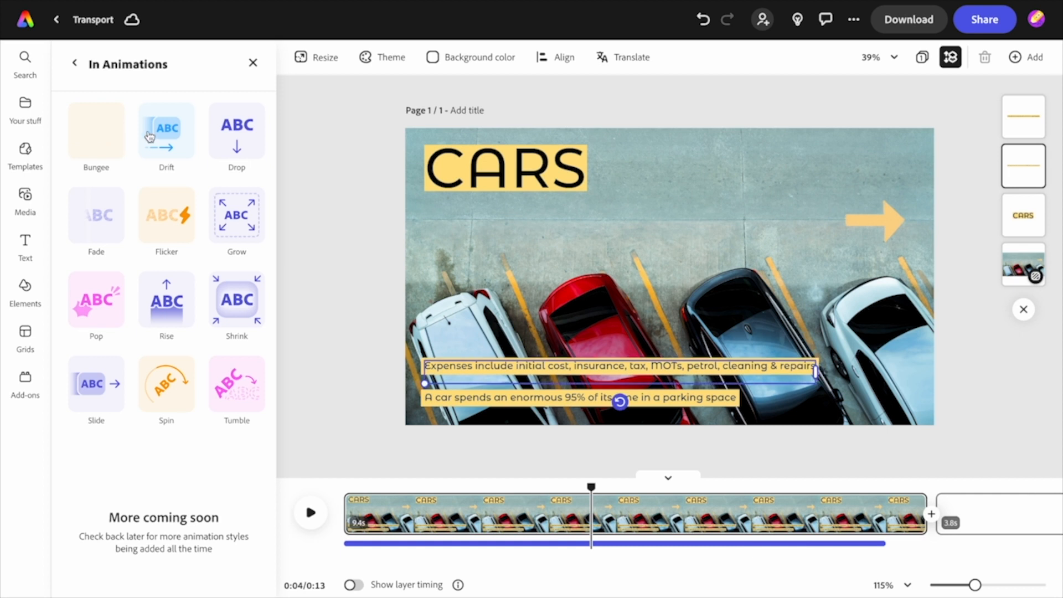
left_click(165, 136)
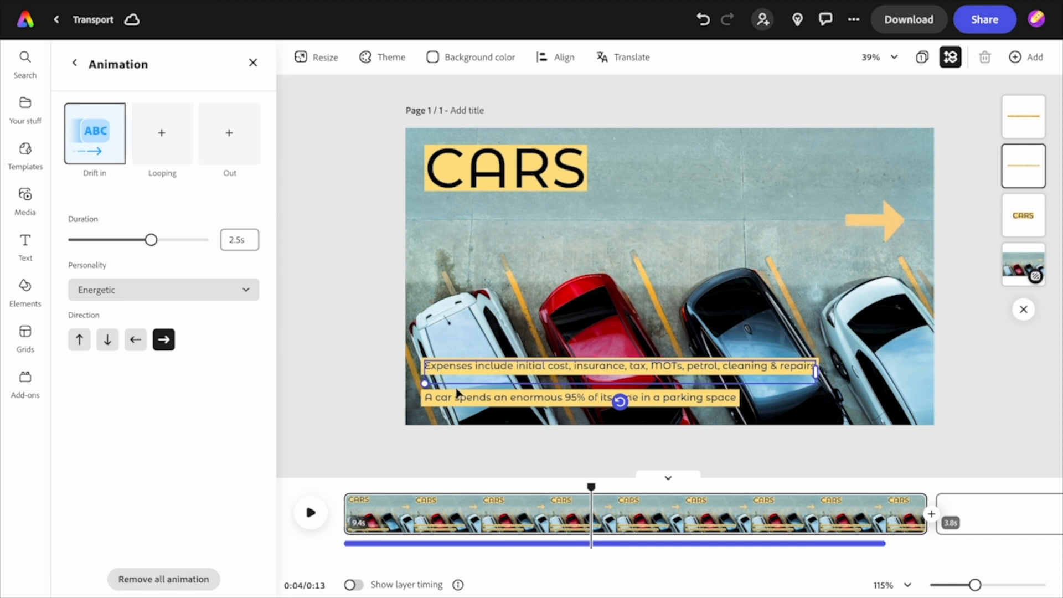
left_click(305, 509)
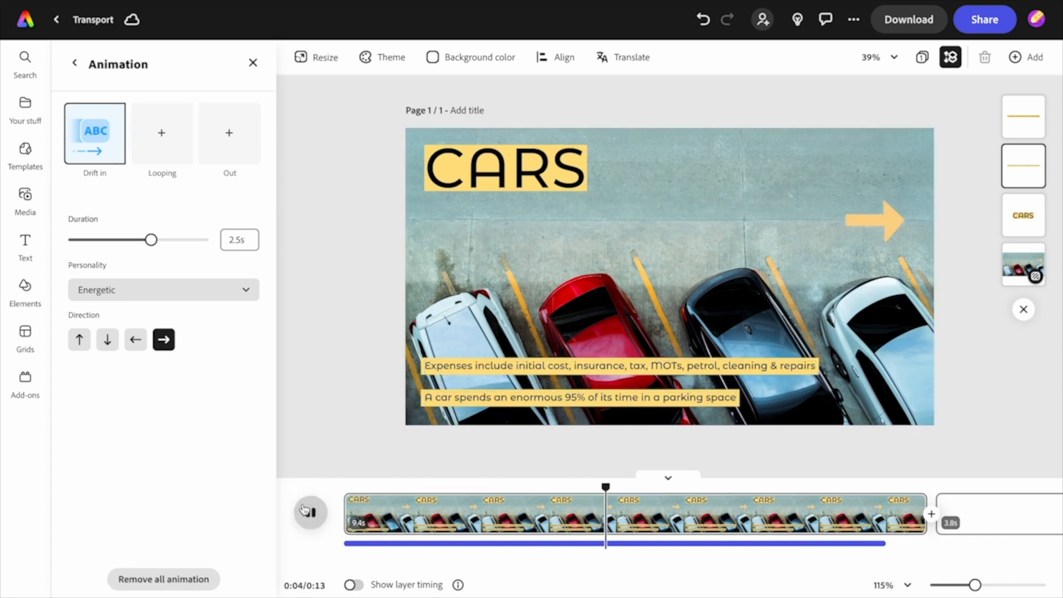
left_click(305, 509)
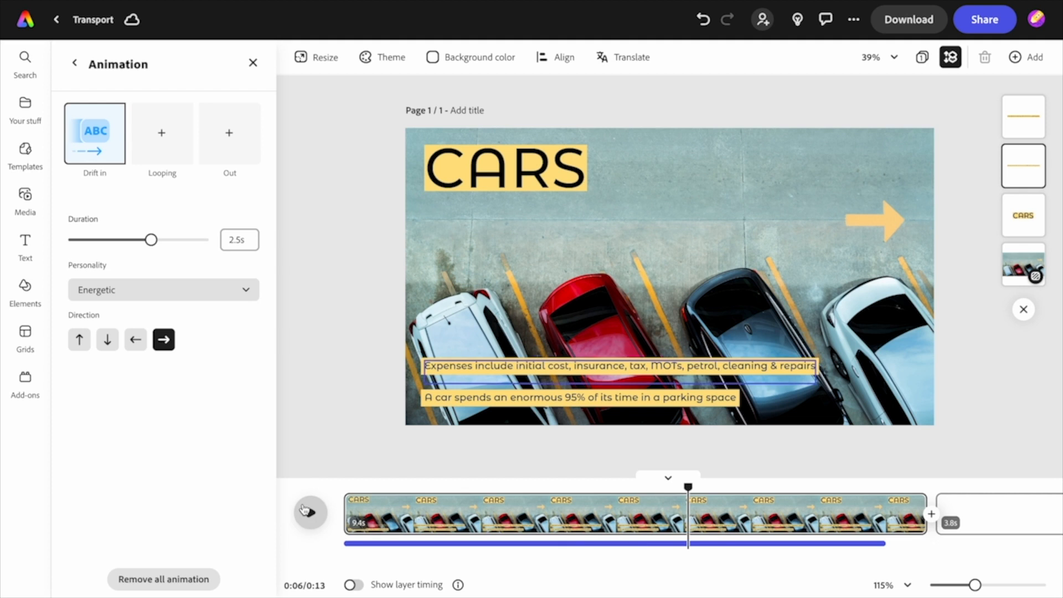
Step: Apply a Drift in animation to the line about cars spending 95% of their time in a parking space
left_click(550, 403)
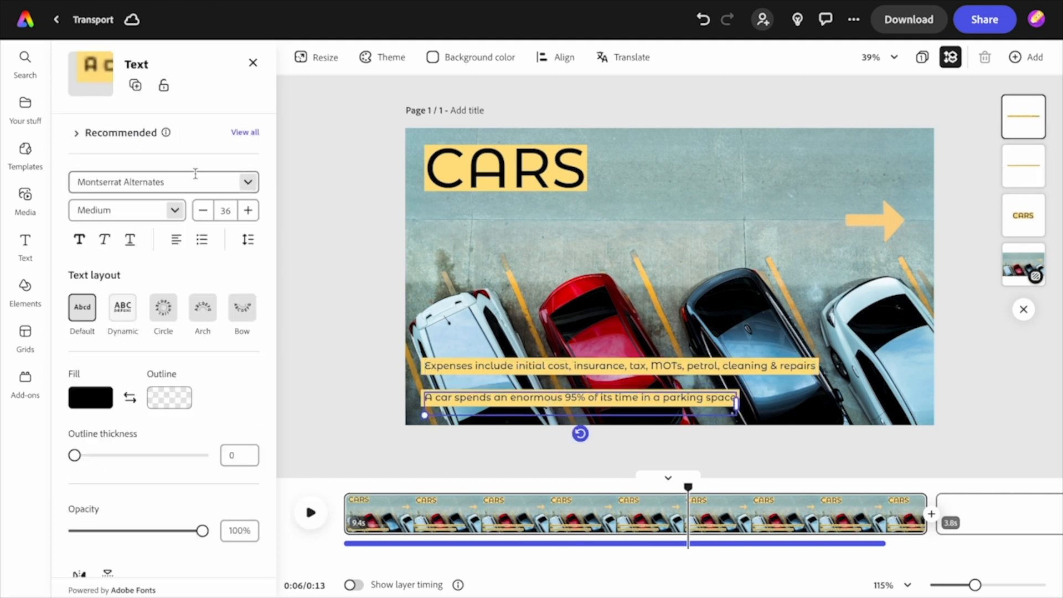
scroll(154, 518, "down", 5)
left_click(145, 538)
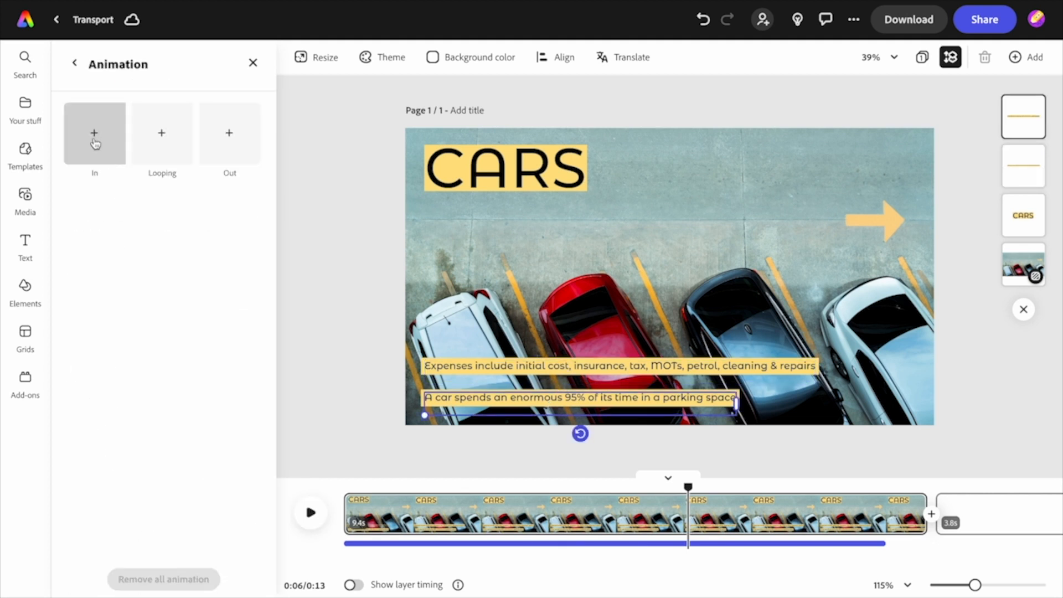
left_click(98, 155)
left_click(156, 148)
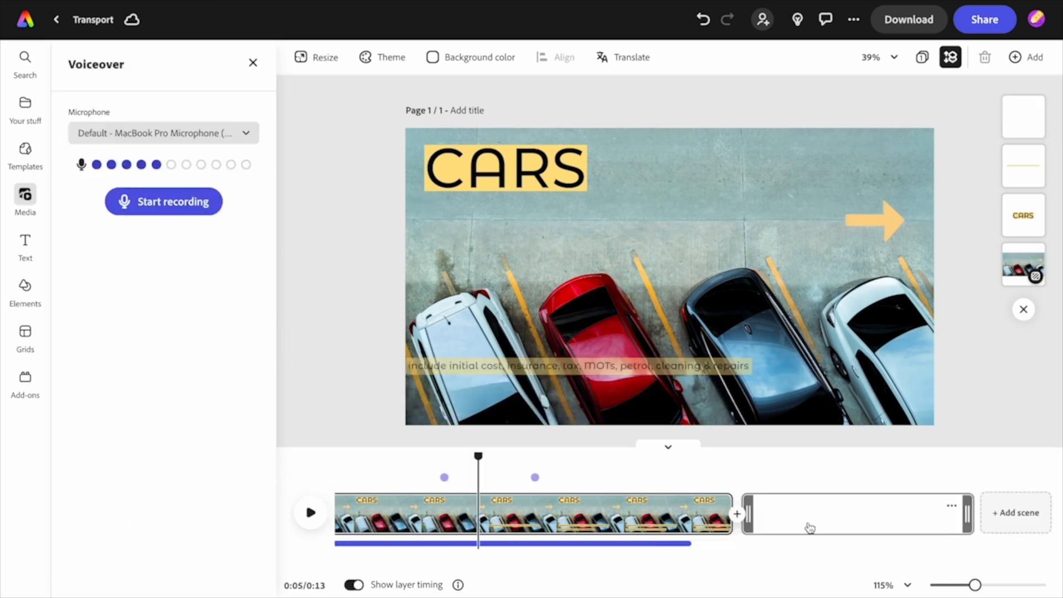
Step: Delete the blank second scene from the timeline
left_click(808, 524)
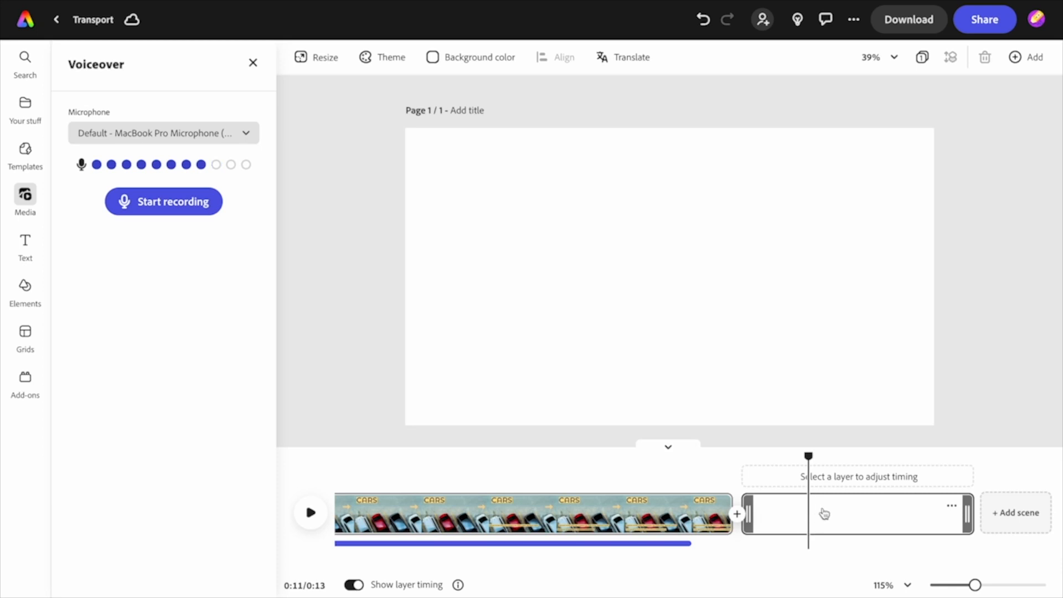
left_click(952, 506)
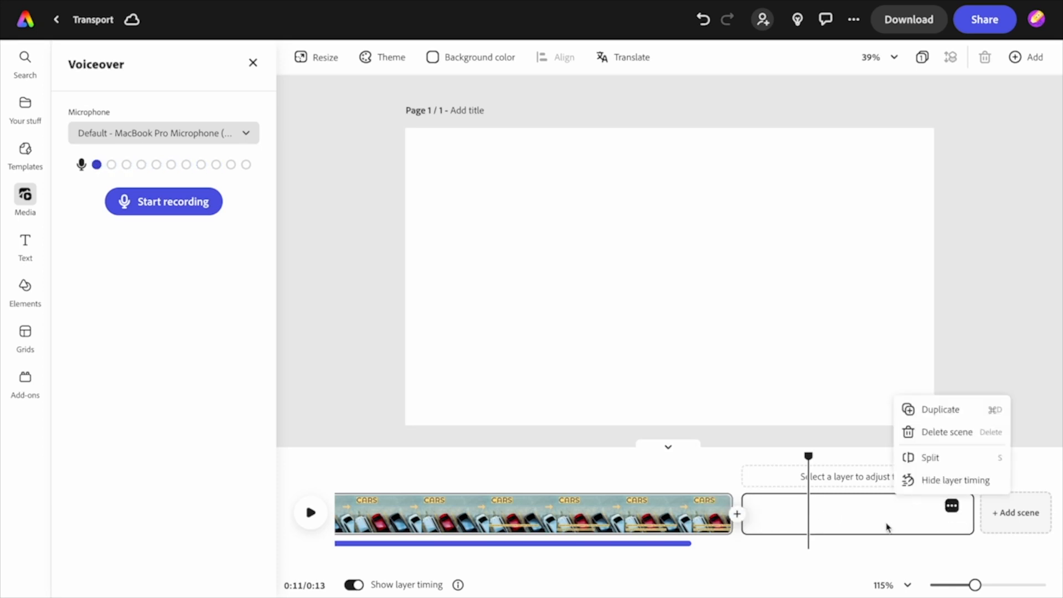
left_click(945, 432)
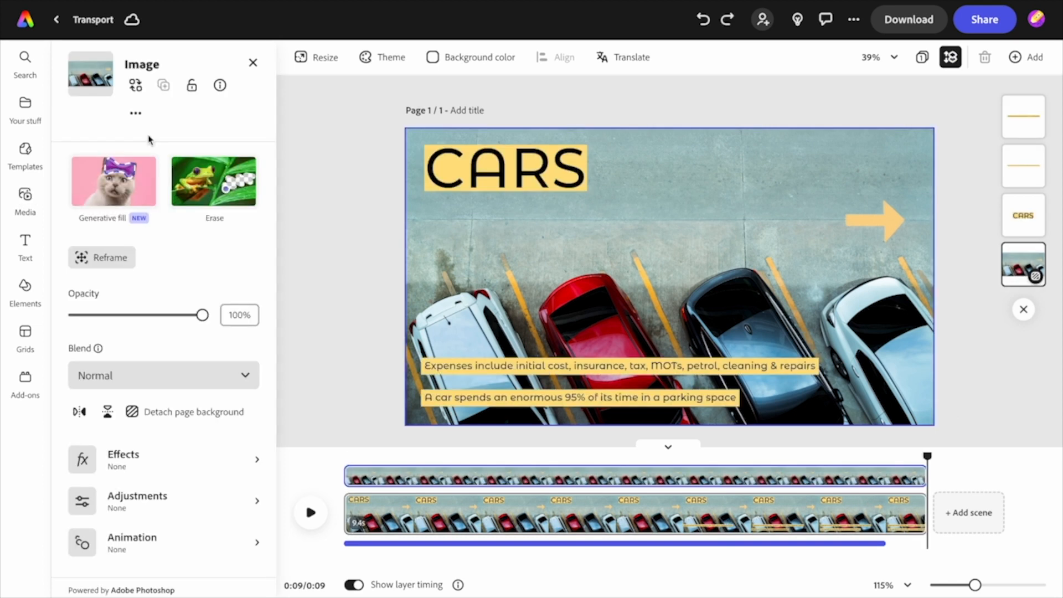
Step: Search the stock videos for "TRAFFIC" and insert the 25 s clip of blurred car headlights at night
left_click(23, 208)
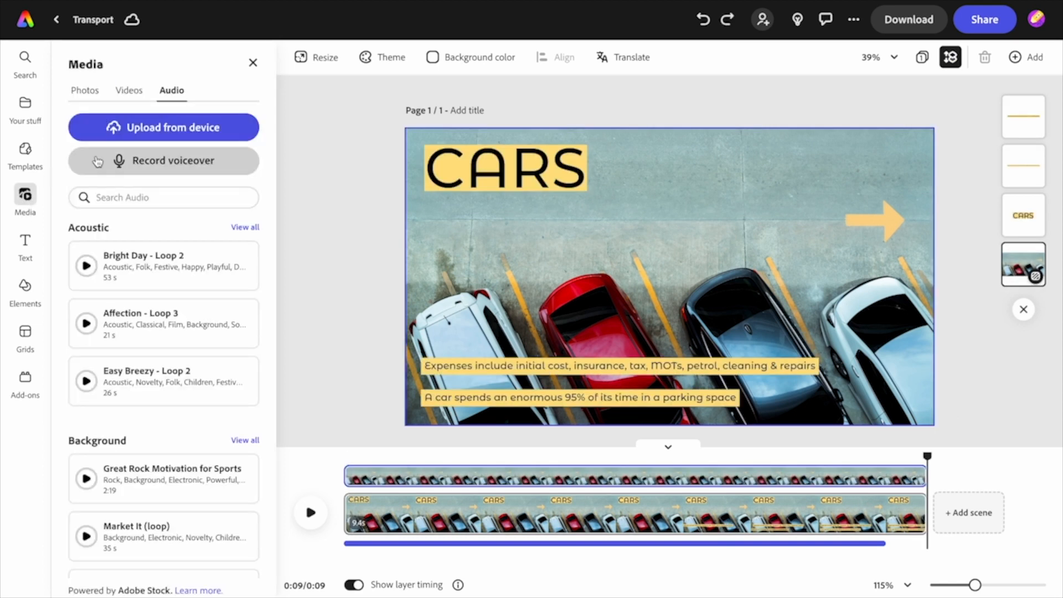
left_click(129, 91)
left_click(124, 157)
type("TRAFFIC")
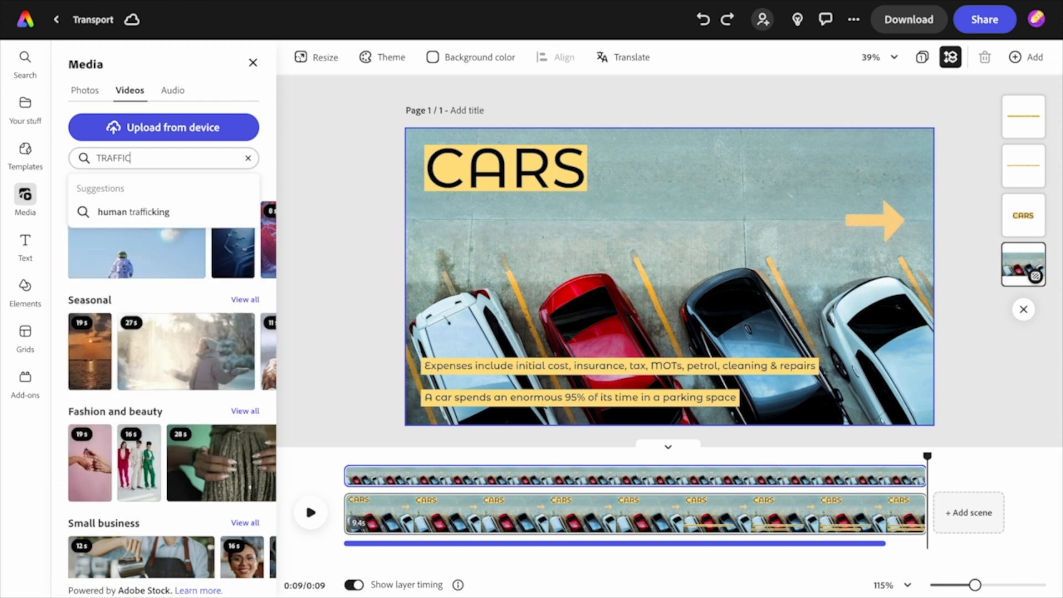
key("Return")
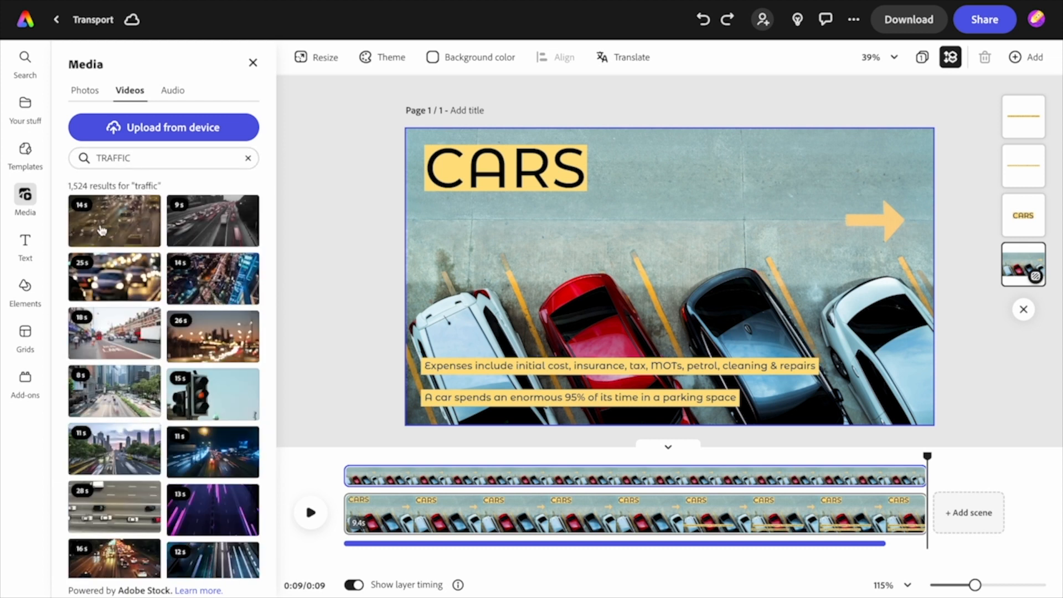
left_click(103, 290)
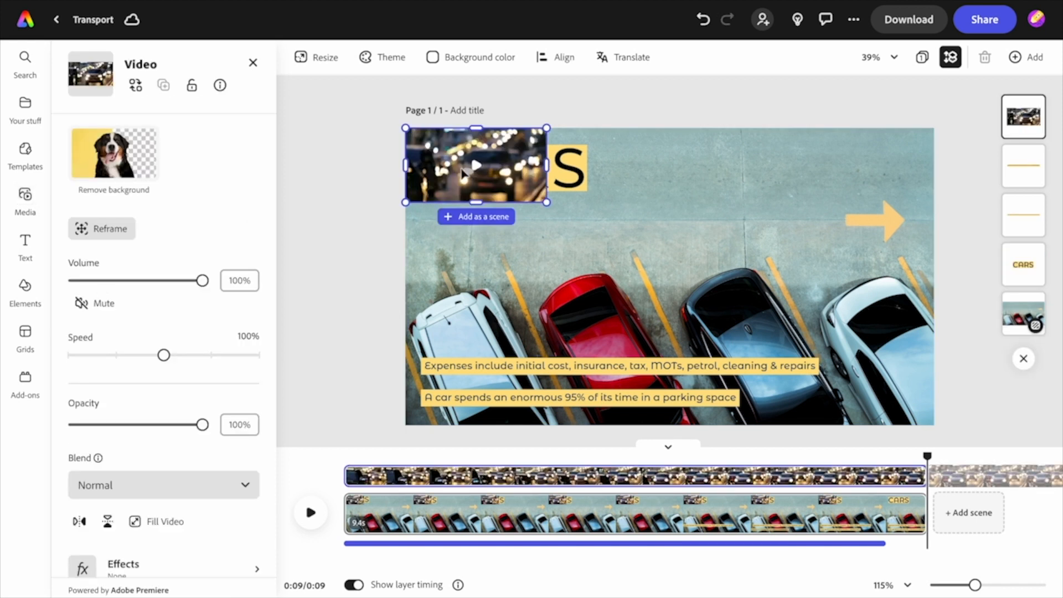
Step: Make the traffic video fill the page and place its layer behind the texts, directly above the background
left_click(156, 521)
left_click_drag(1025, 133, 1022, 278)
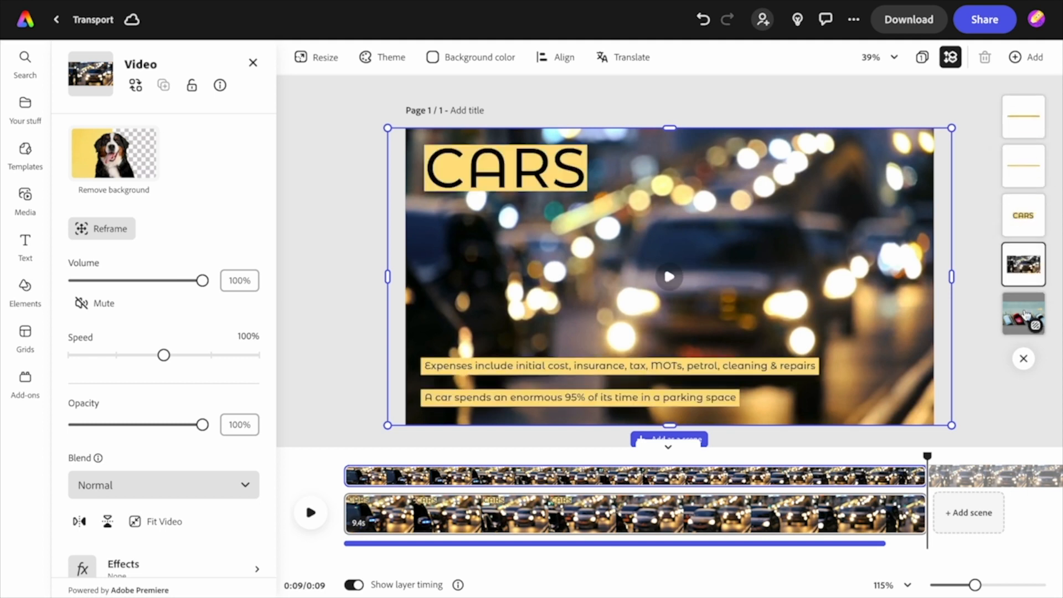
Step: Detach the parked-cars photo from the page background and delete it
left_click(1025, 314)
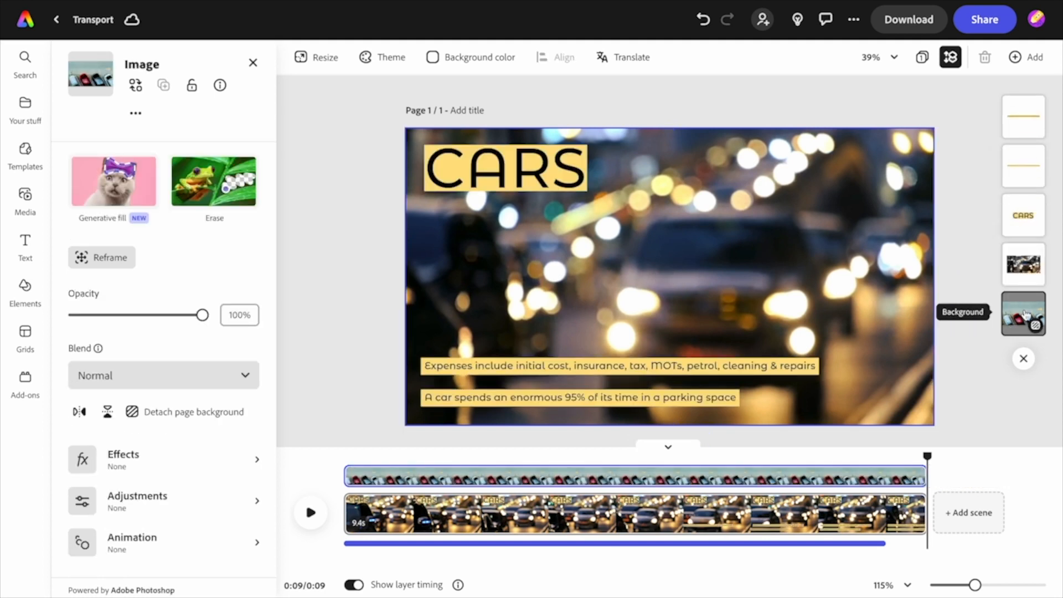
left_click(223, 420)
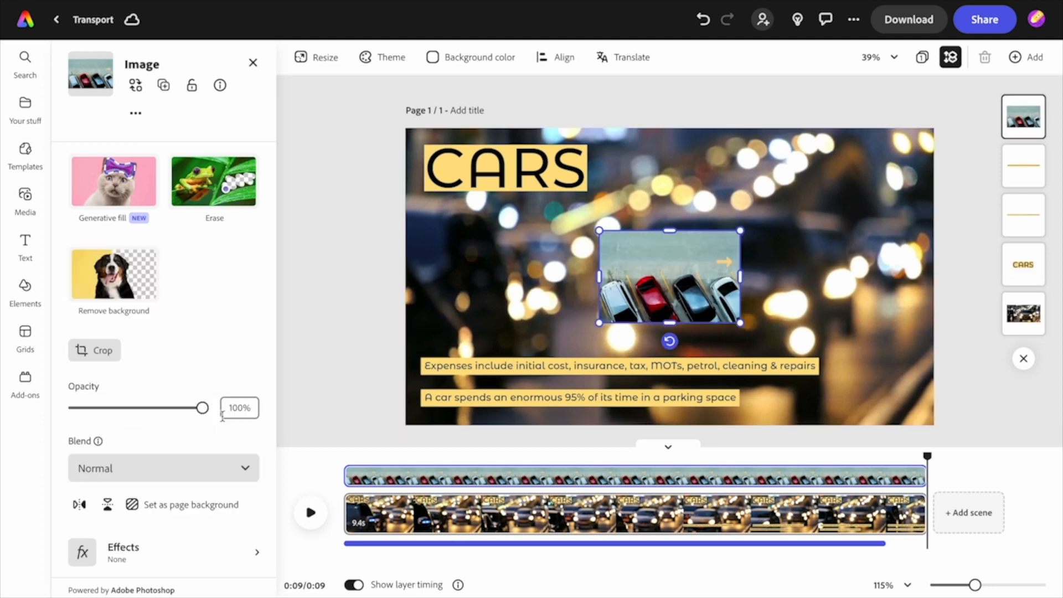
key("Delete")
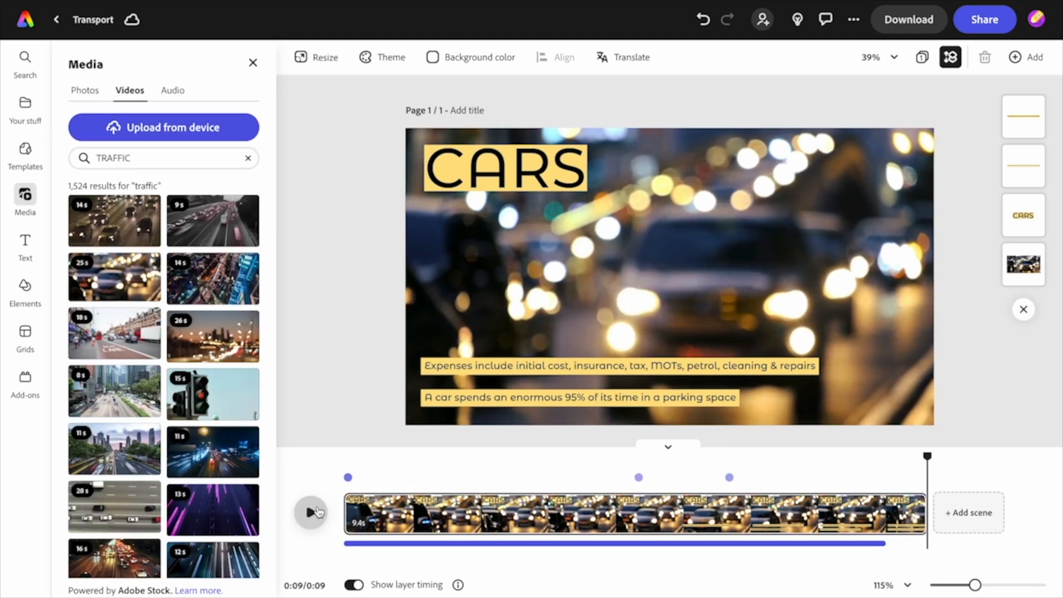
Step: Preview the scene and move the expenses line's start earlier, to about the 4-second mark
left_click(312, 512)
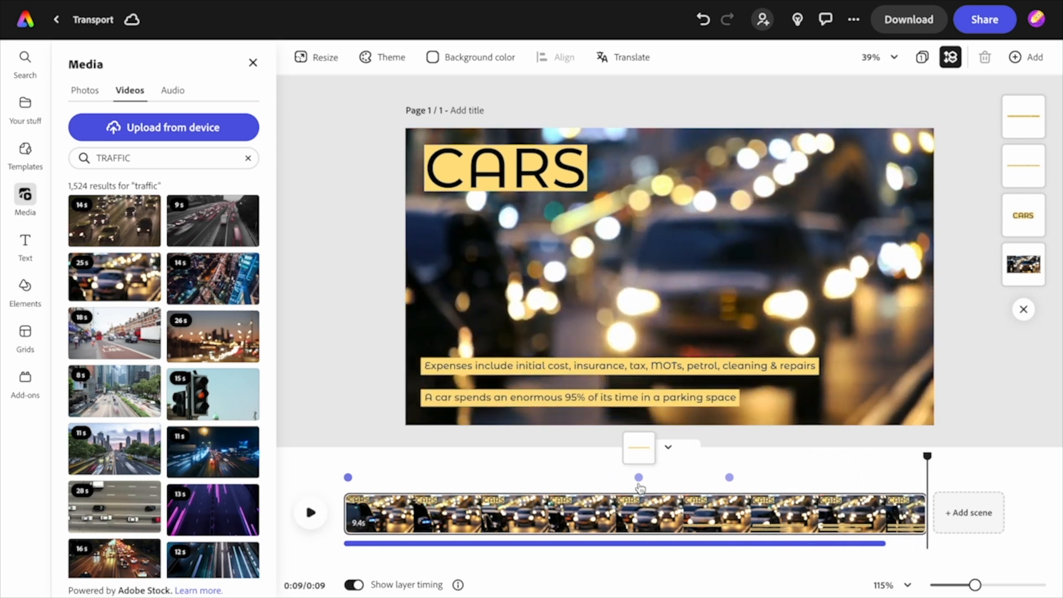
left_click(638, 477)
left_click_drag(642, 475, 587, 477)
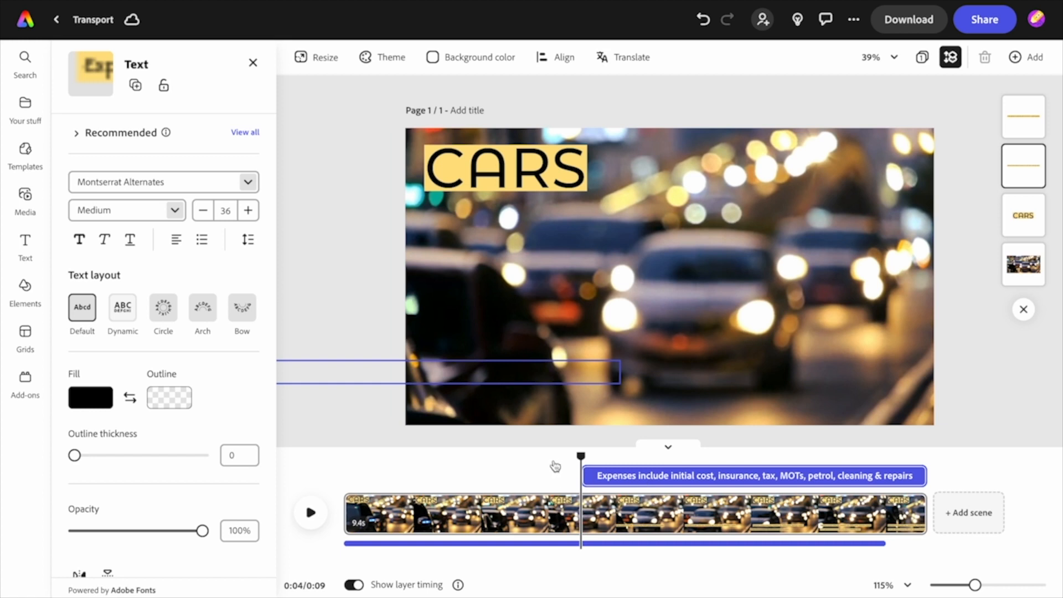
Step: Move the parking-space line's start earlier, to about the 6-second mark
left_click_drag(584, 453, 775, 454)
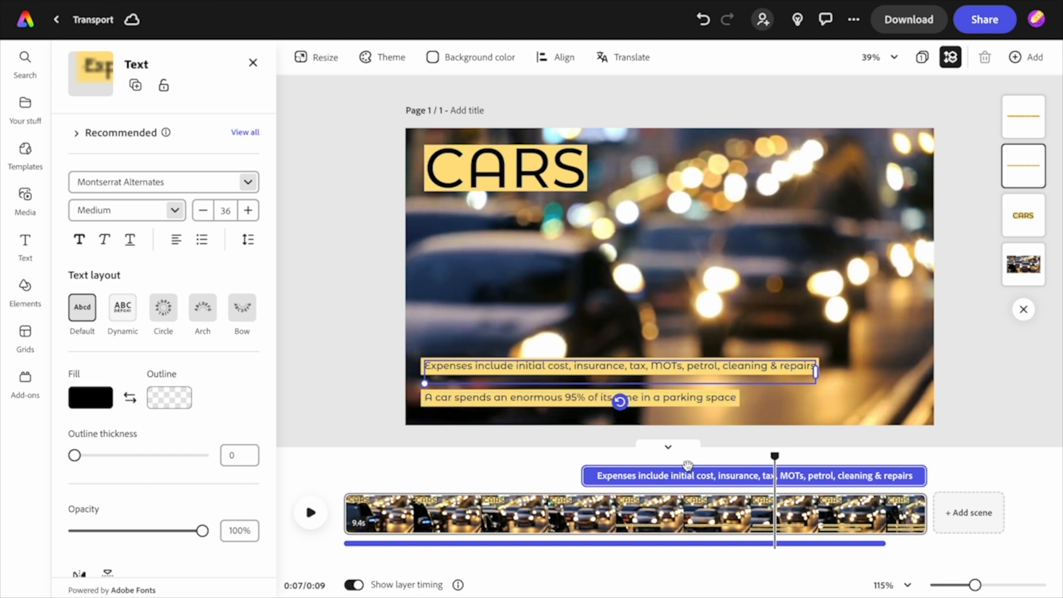
left_click(620, 399)
left_click_drag(727, 475, 689, 474)
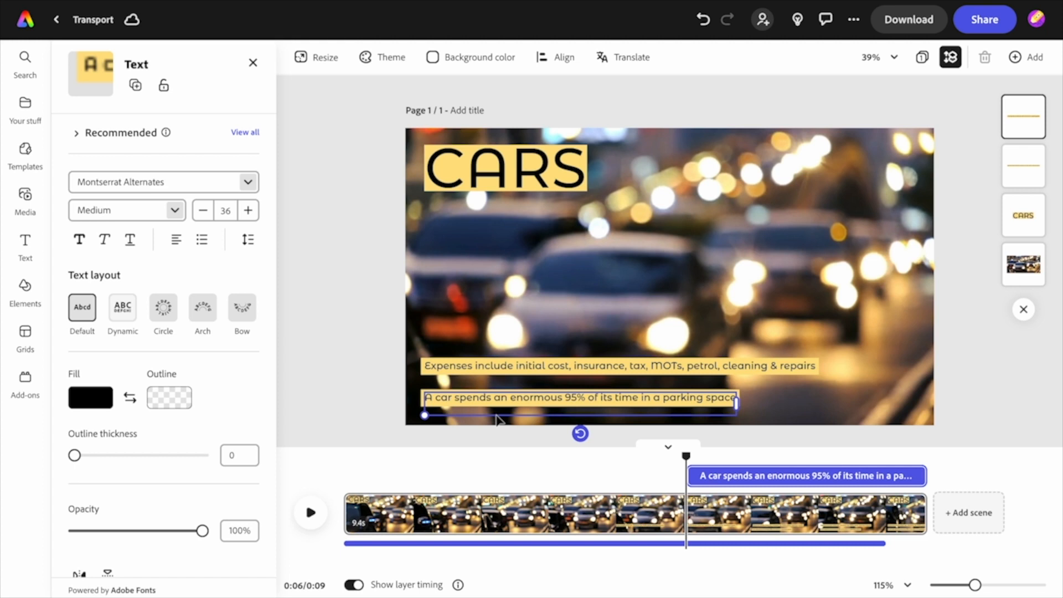
Step: Search the audio library for documentary, sample Seeking Mind - Loop 2 and add it to the scene as background music
left_click(25, 196)
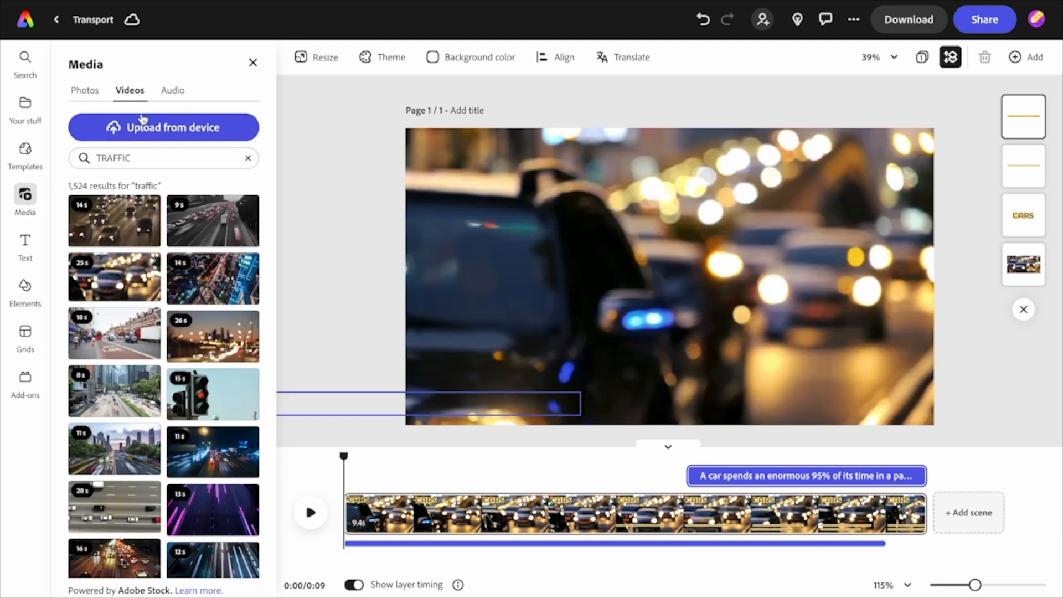
left_click(173, 92)
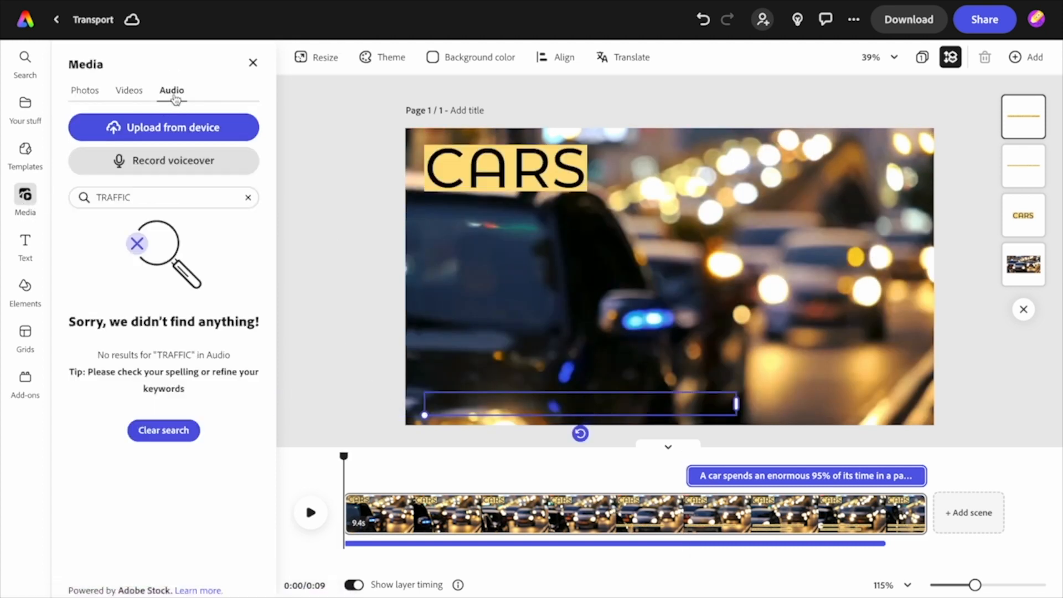
left_click(126, 197)
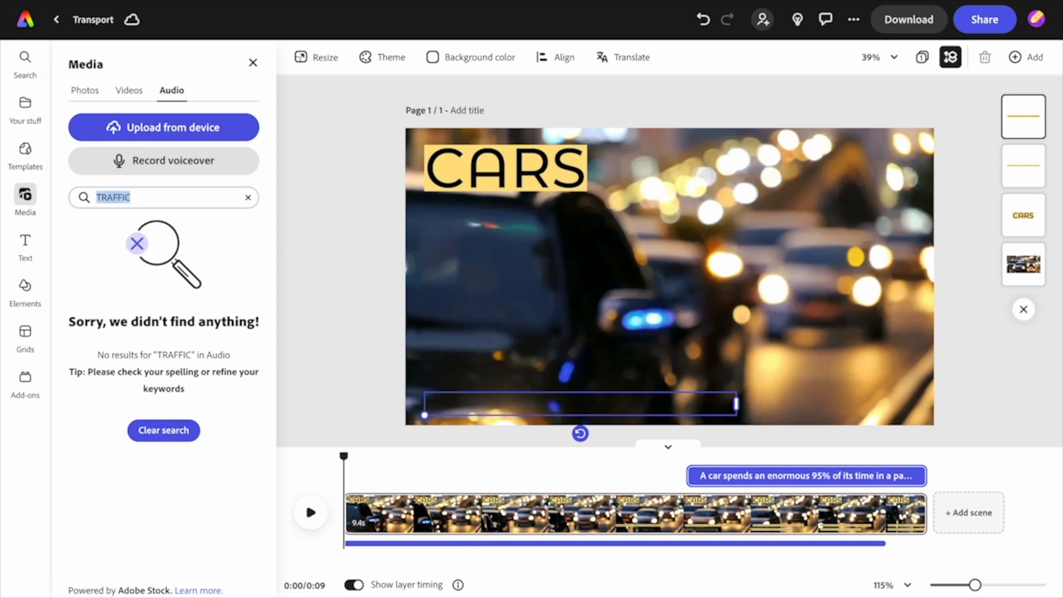
type("DOCU")
left_click(110, 278)
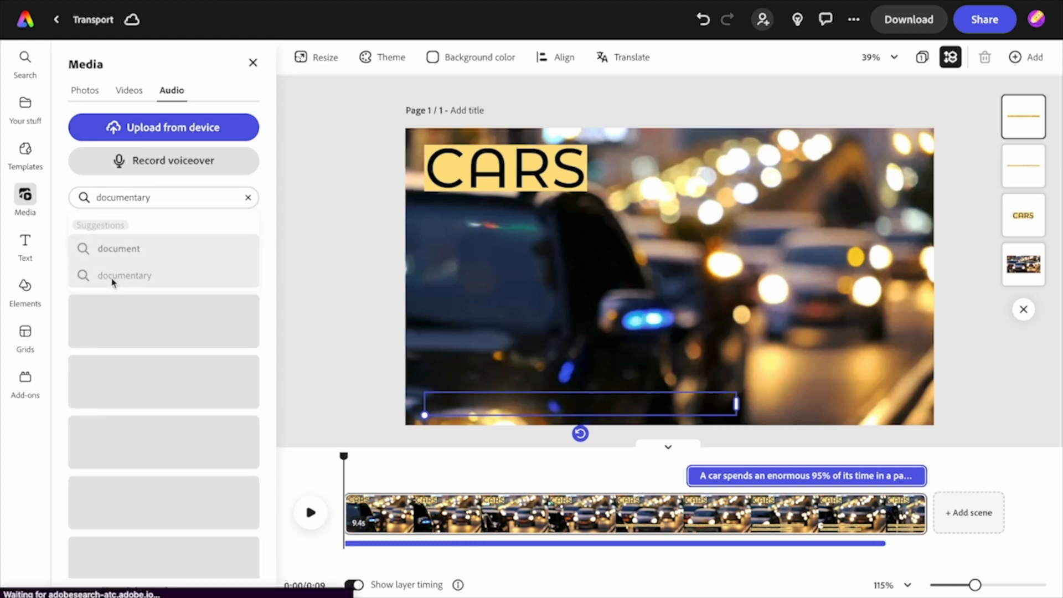
left_click(87, 316)
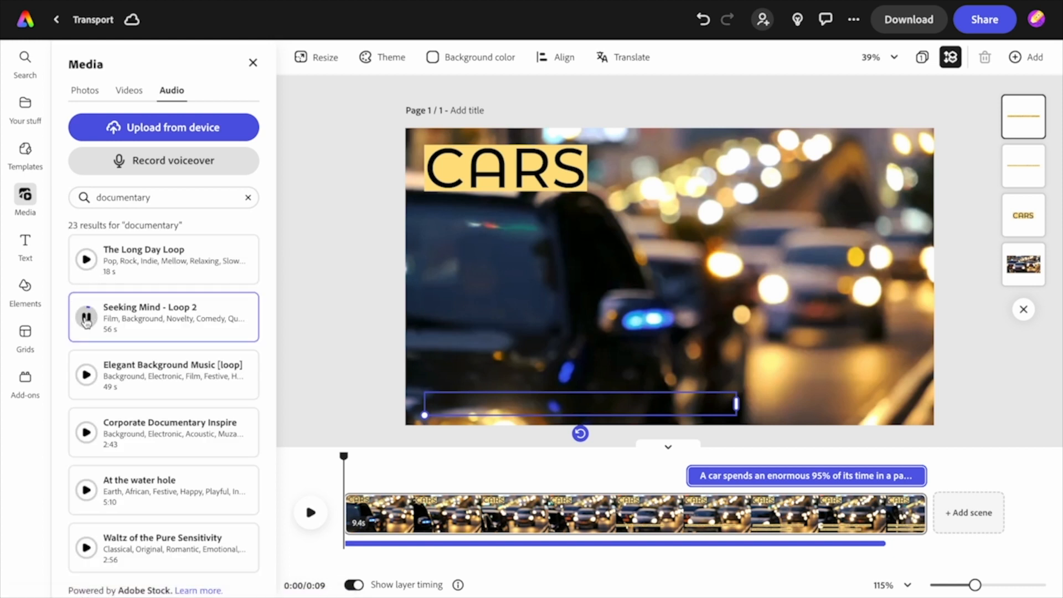
left_click(86, 317)
left_click(154, 320)
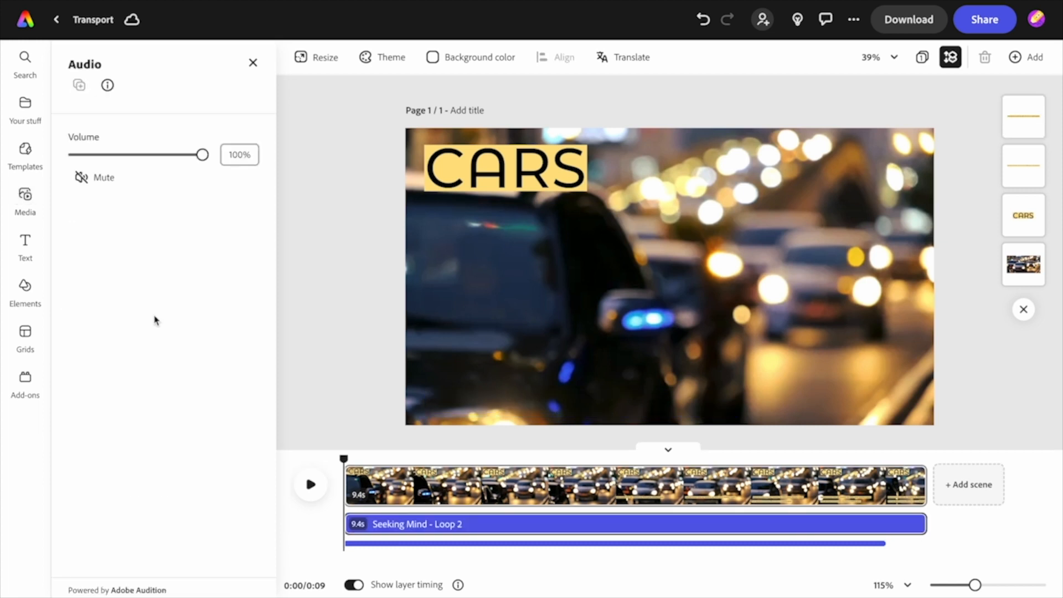
Step: Preview the scene with its music, lower the track's volume to 13% and replay from the start
left_click(310, 486)
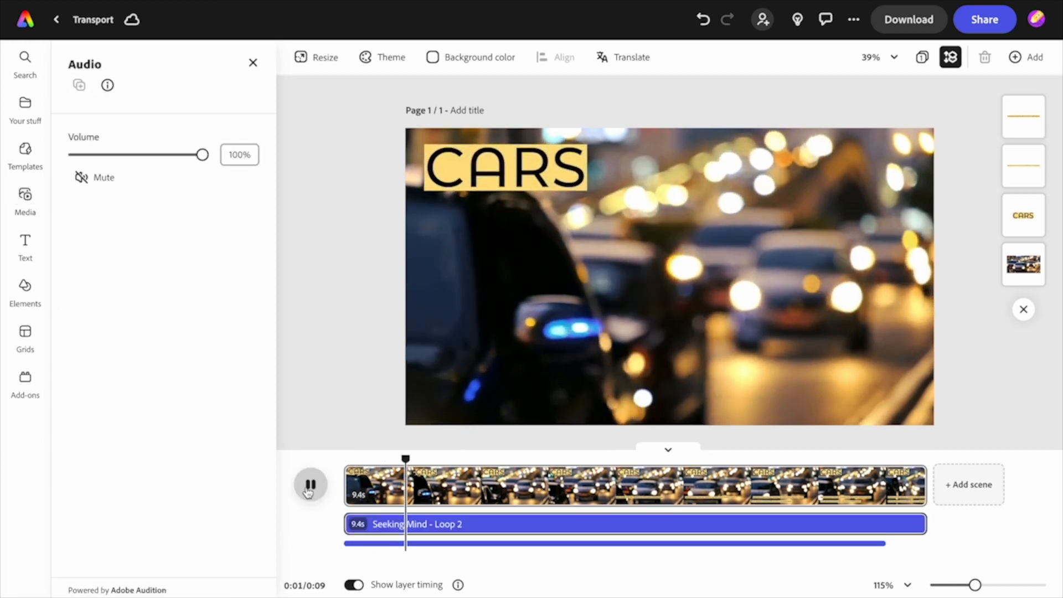
left_click(310, 485)
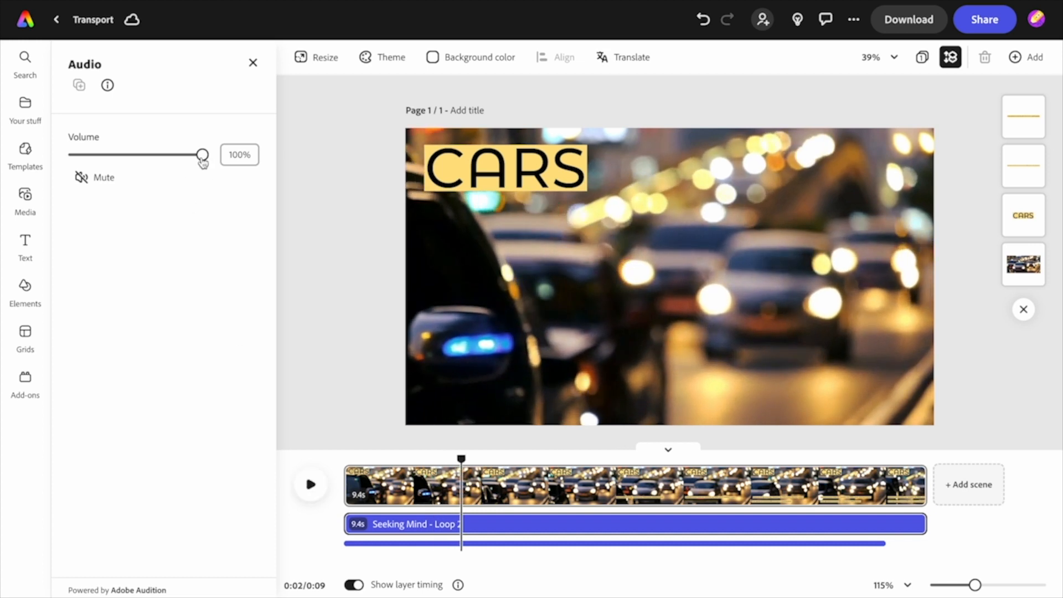
left_click(371, 524)
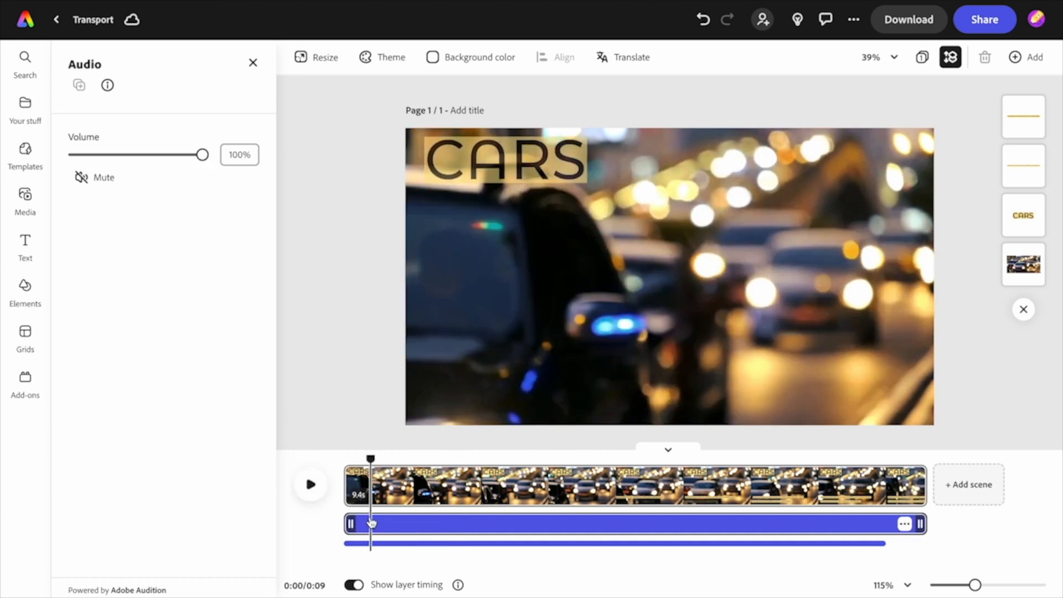
left_click_drag(202, 156, 88, 160)
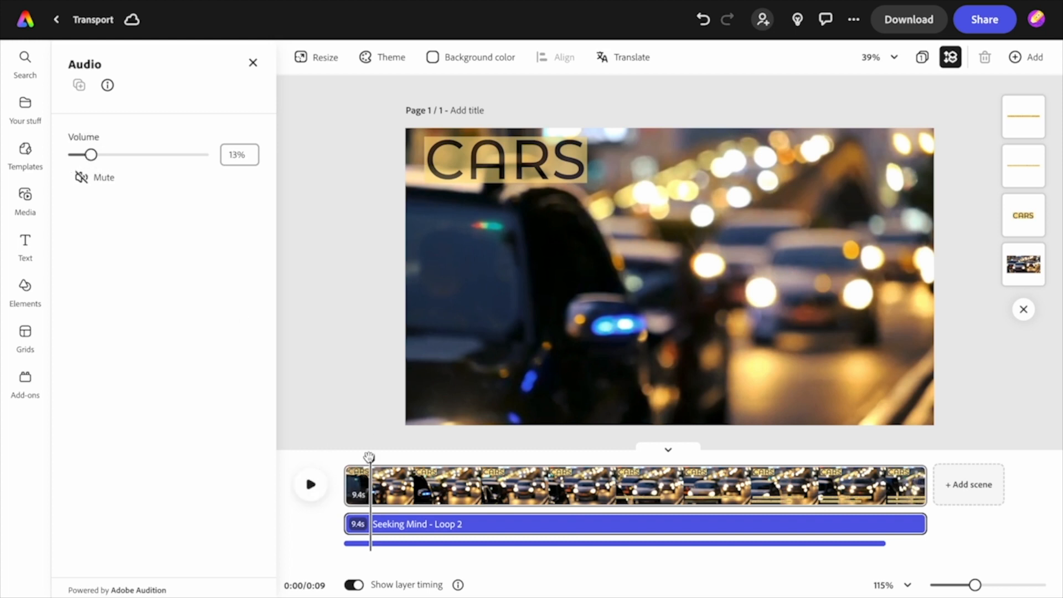
left_click_drag(370, 458, 341, 458)
left_click(312, 485)
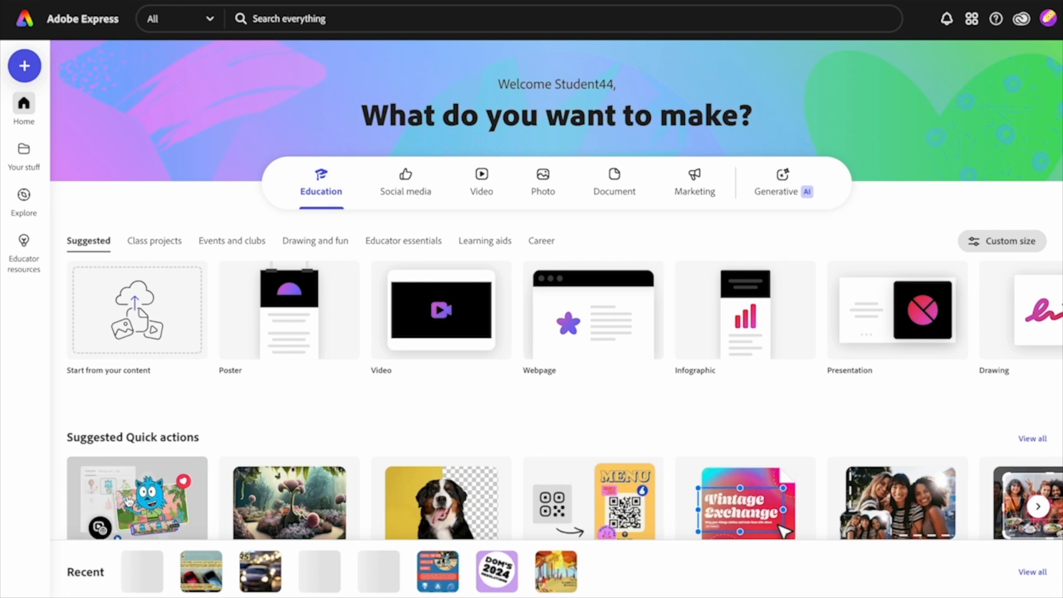
Step: Start the Animate from audio quick action and choose Lucy from the Humans characters
left_click(128, 498)
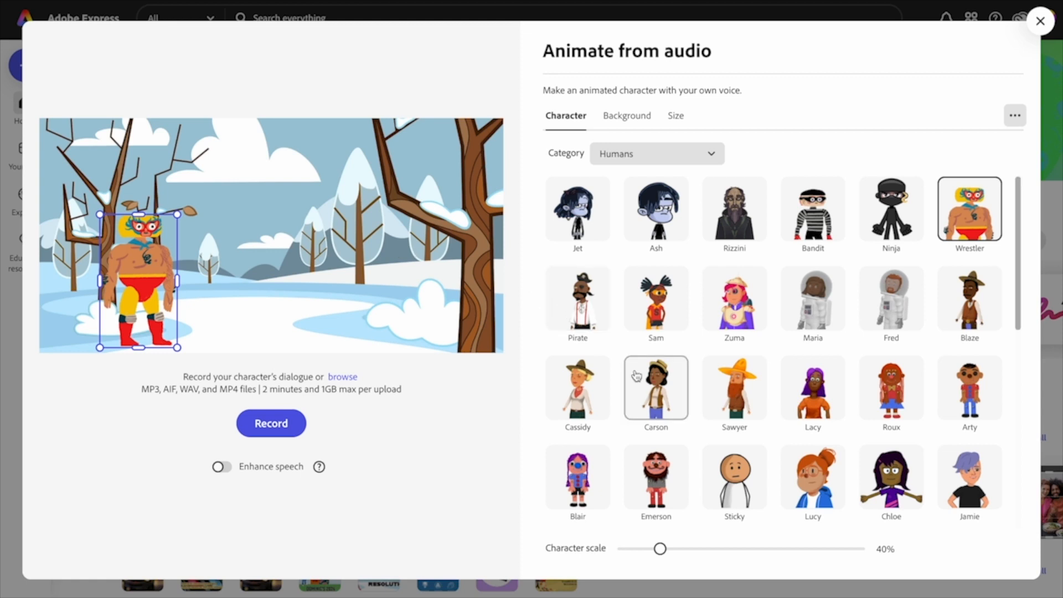
scroll(800, 416, "down", 4)
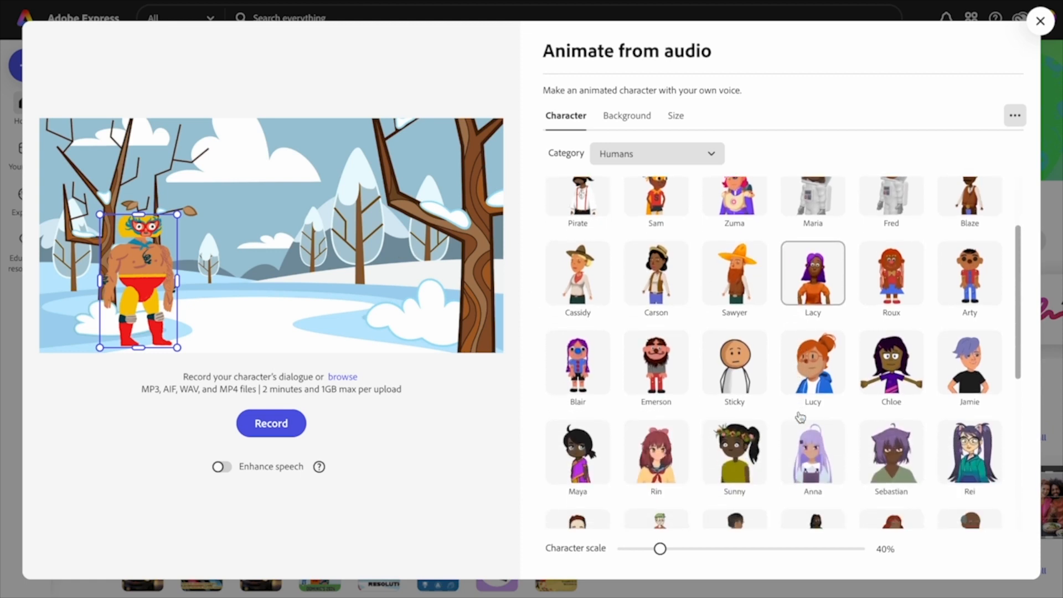
scroll(800, 417, "down", 4)
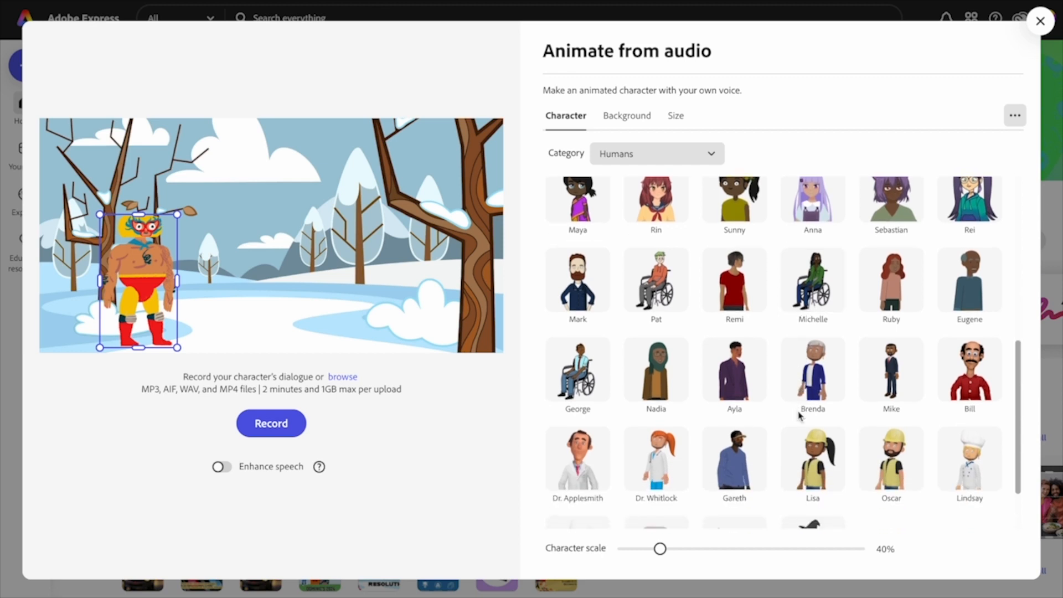
scroll(799, 417, "up", 5)
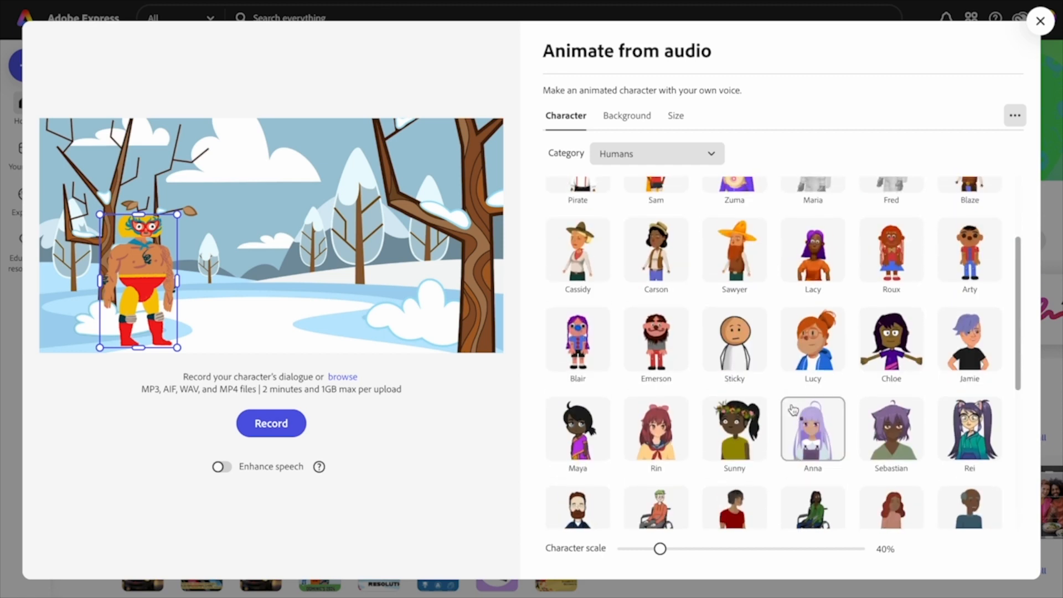
scroll(793, 409, "up", 2)
left_click(806, 450)
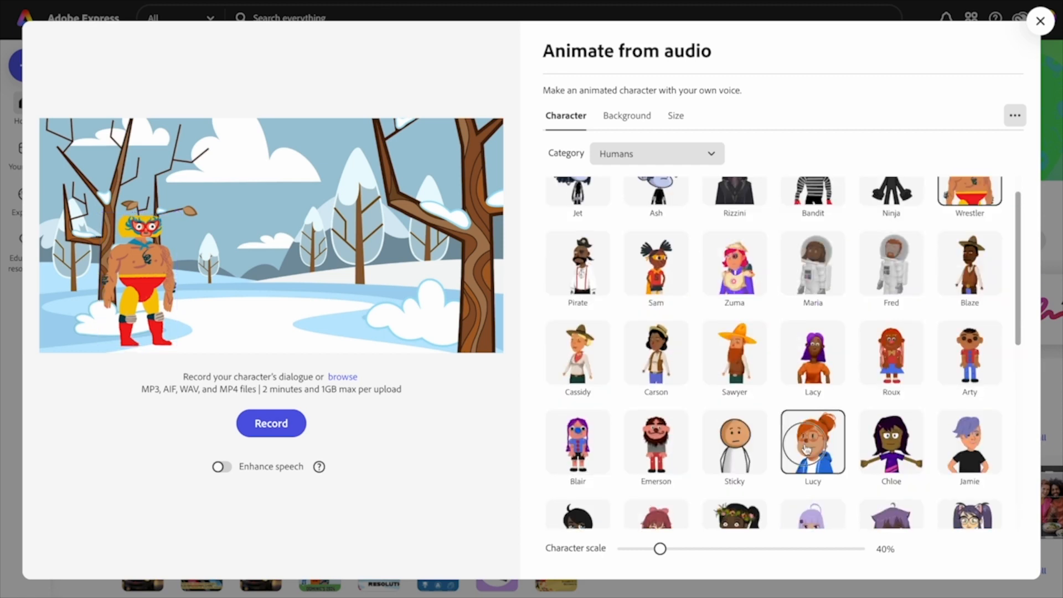
Step: Place the character in front of the right-hand tree and replace the winter background with the plain green custom color
left_click_drag(161, 280, 419, 275)
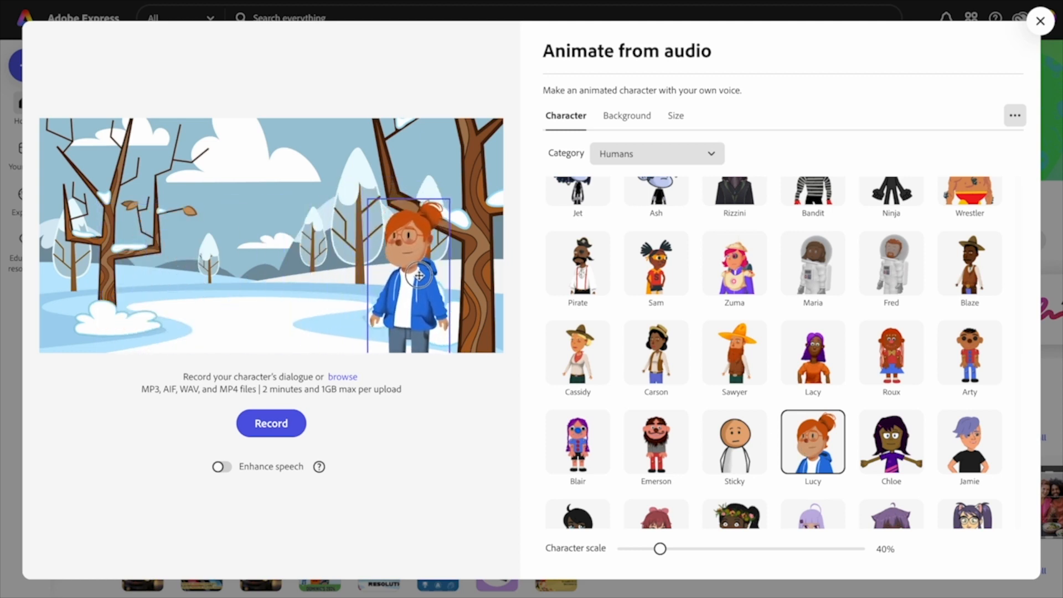
left_click(627, 117)
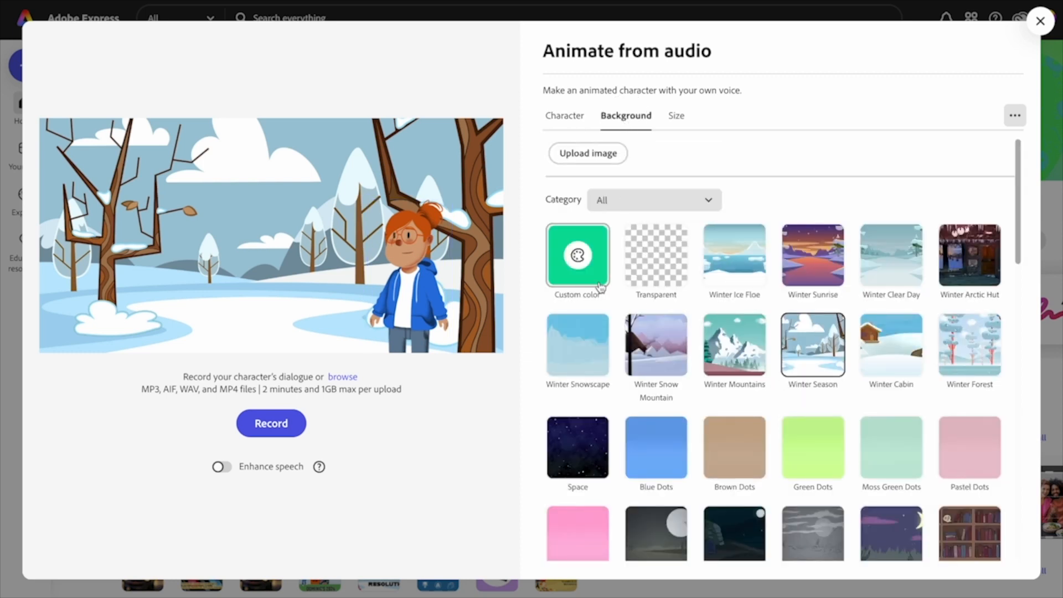
left_click(580, 265)
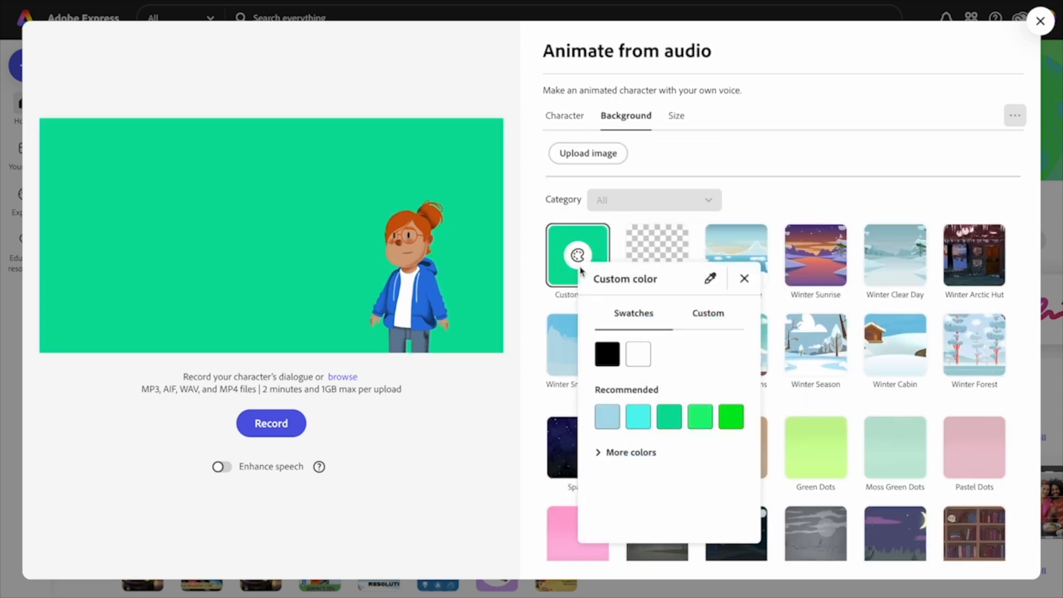
Step: Enable Enhance speech, record the character's dialogue and download the resulting animation as a video
left_click(222, 468)
left_click(263, 424)
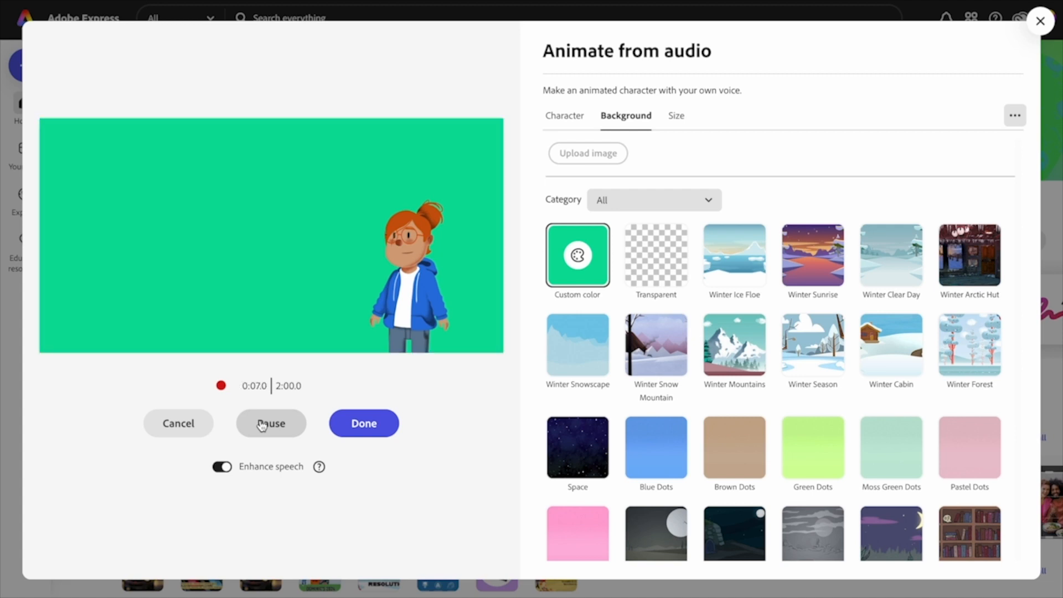
left_click(363, 426)
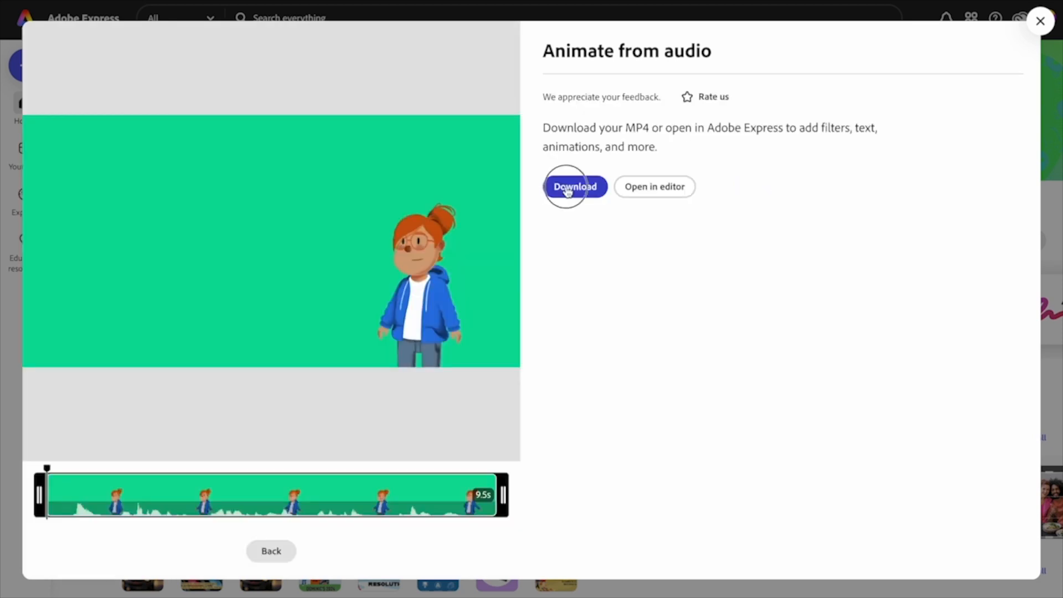
left_click(568, 188)
key("Return")
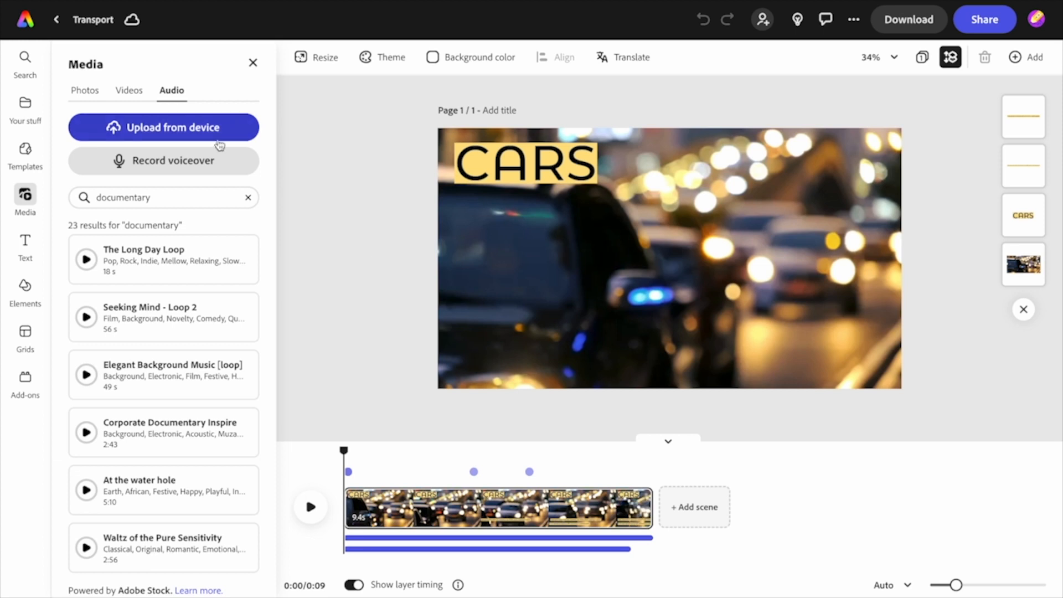
Step: Upload the green-background character video from the device into the Transport project's scene
left_click(129, 98)
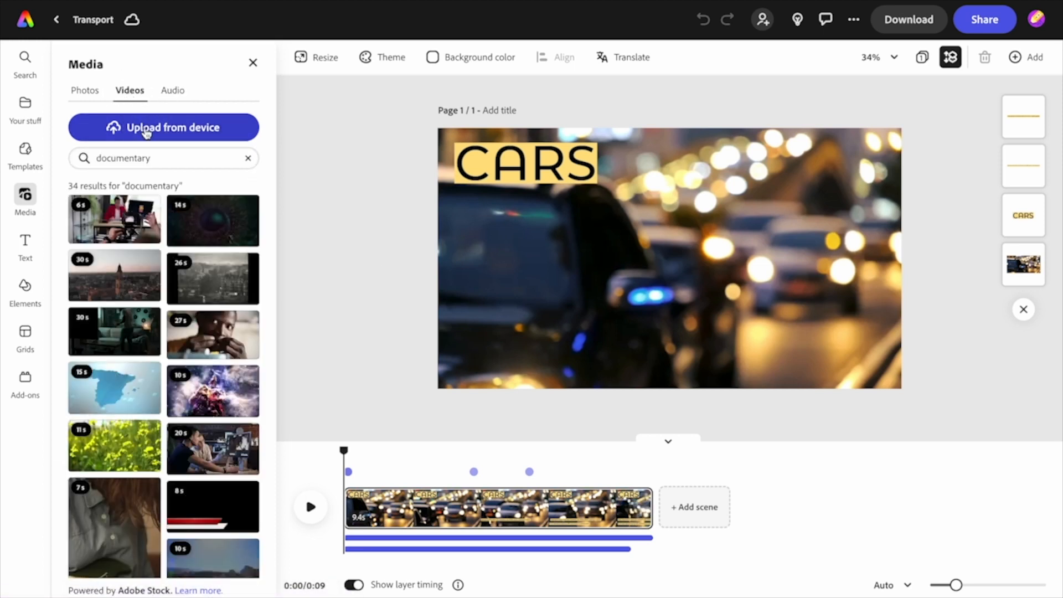
left_click(142, 129)
left_click(123, 99)
double_click(123, 99)
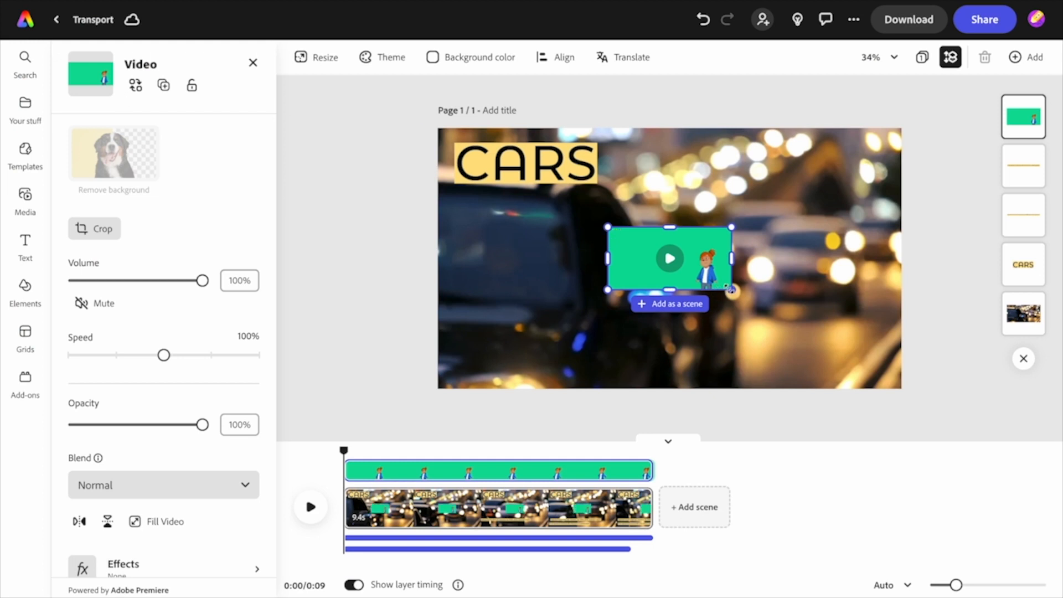
Step: Make the character video fill the page and remove its green background
left_click(161, 521)
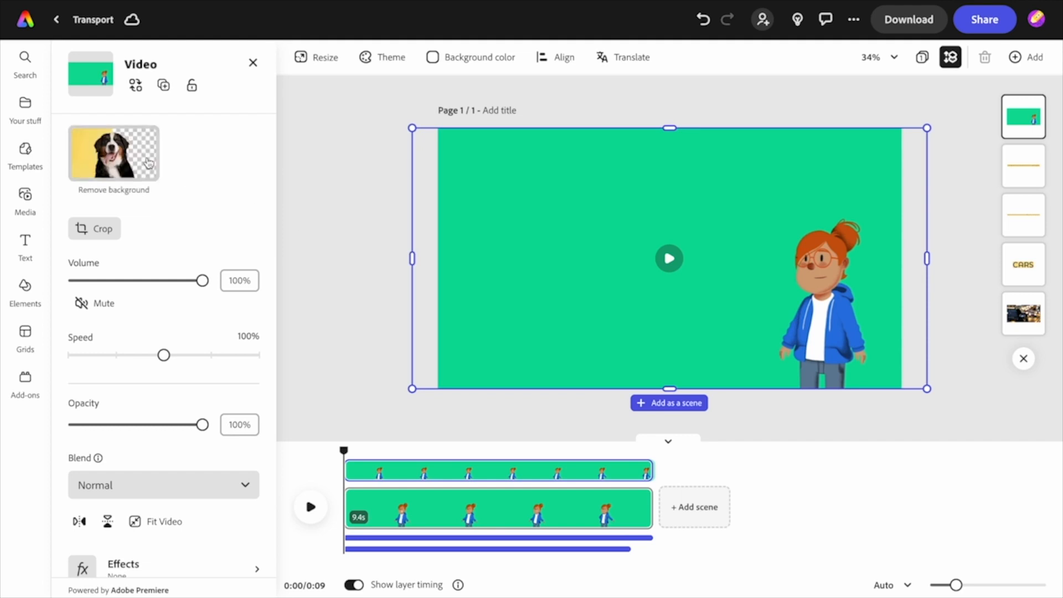
left_click(125, 163)
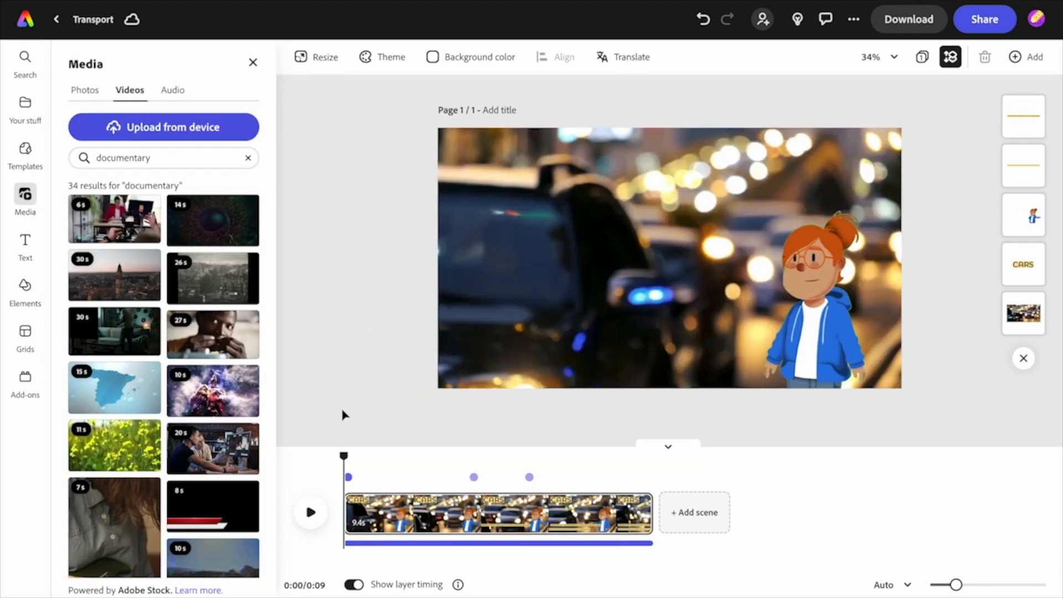
Step: Check the cars scene near its 8-second mark and duplicate the scene
left_click_drag(344, 453, 603, 450)
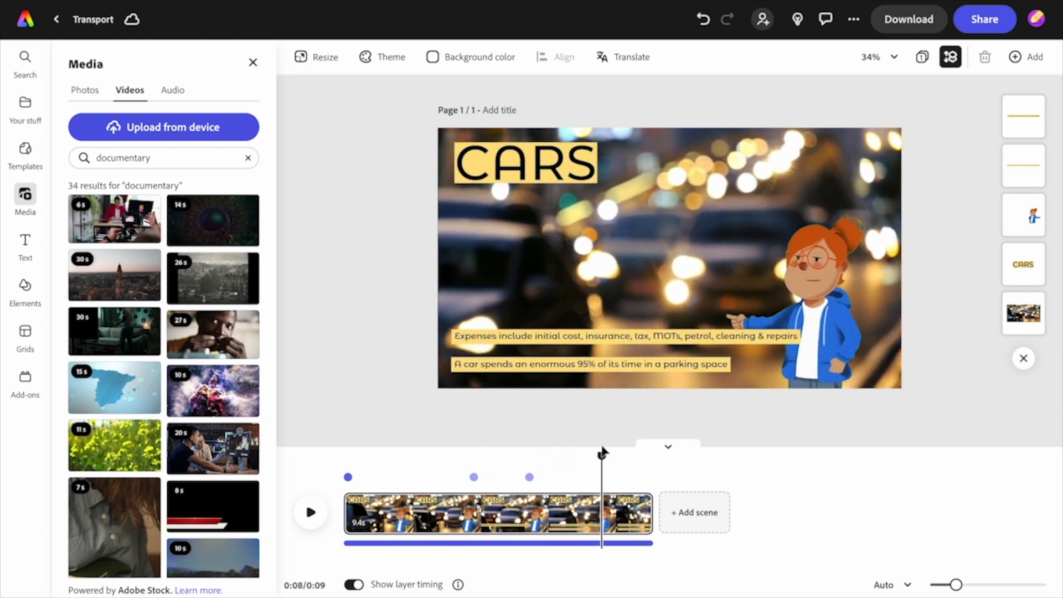
left_click(630, 506)
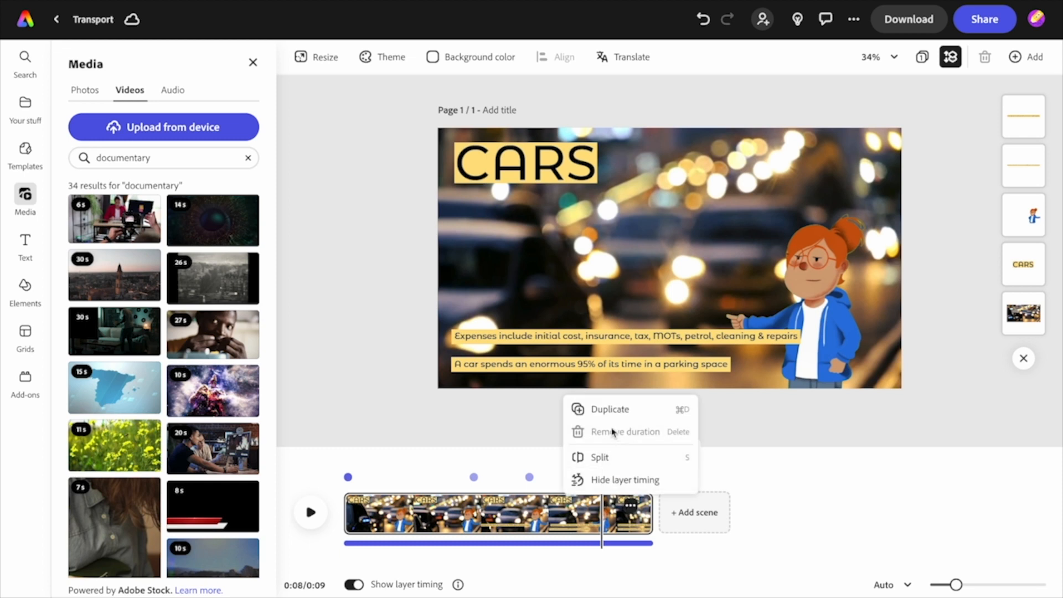
left_click(610, 411)
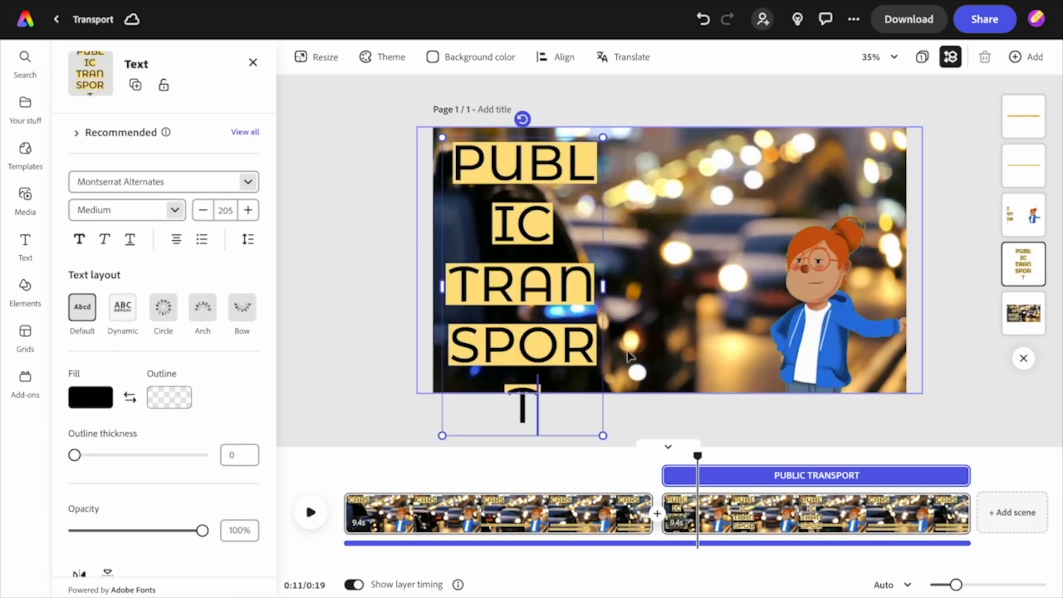
Step: Shrink the second scene's PUBLIC TRANSPORT heading to size 145, left-align it and widen its box to fit one line
left_click_drag(603, 436, 556, 349)
left_click_drag(556, 246, 820, 246)
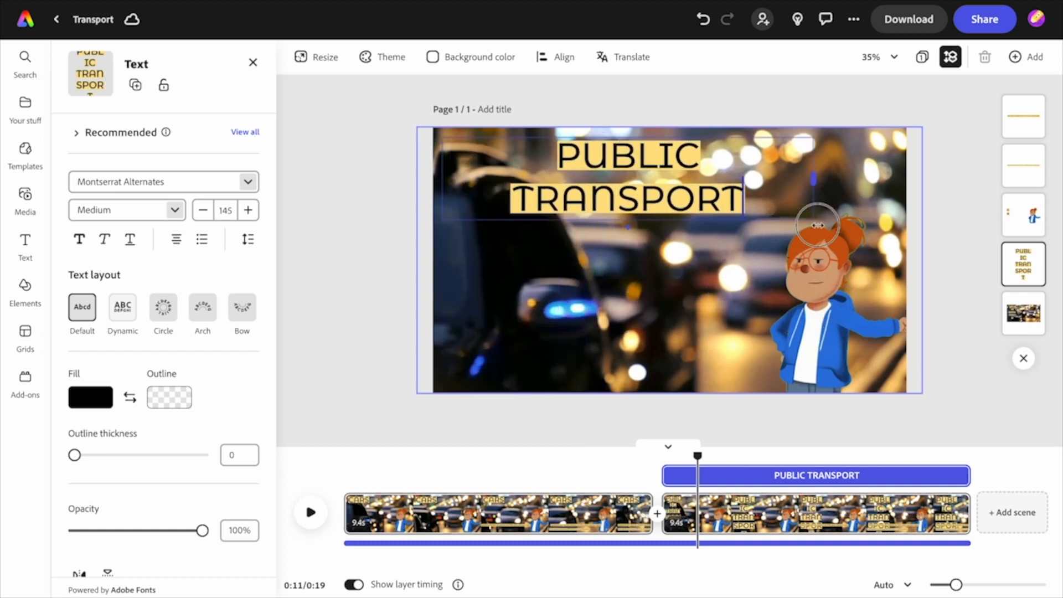
left_click(178, 243)
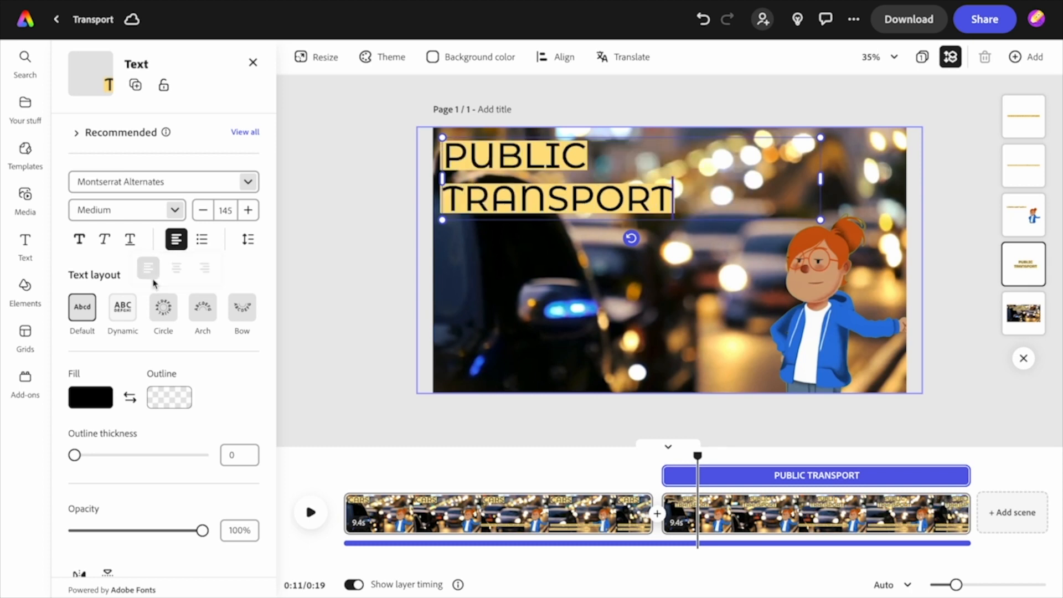
left_click_drag(821, 179, 881, 178)
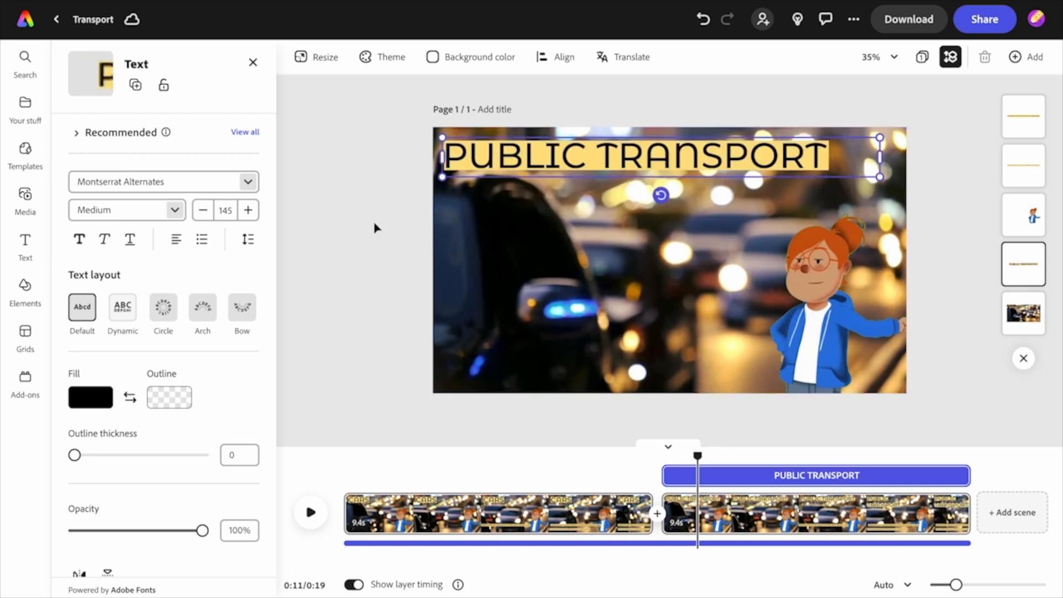
Step: Go to the later part of the public transport scene and select its lower text line
left_click_drag(698, 456, 906, 432)
left_click(554, 372)
left_click(552, 413)
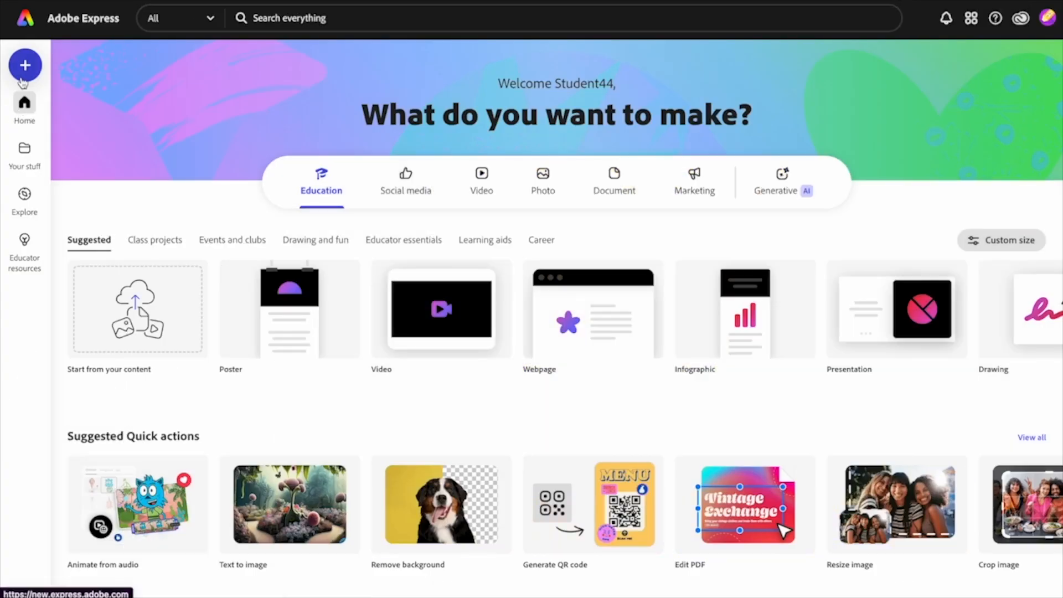
Step: Create a new 16:9 landscape project and open its photo library
left_click(36, 70)
left_click(145, 224)
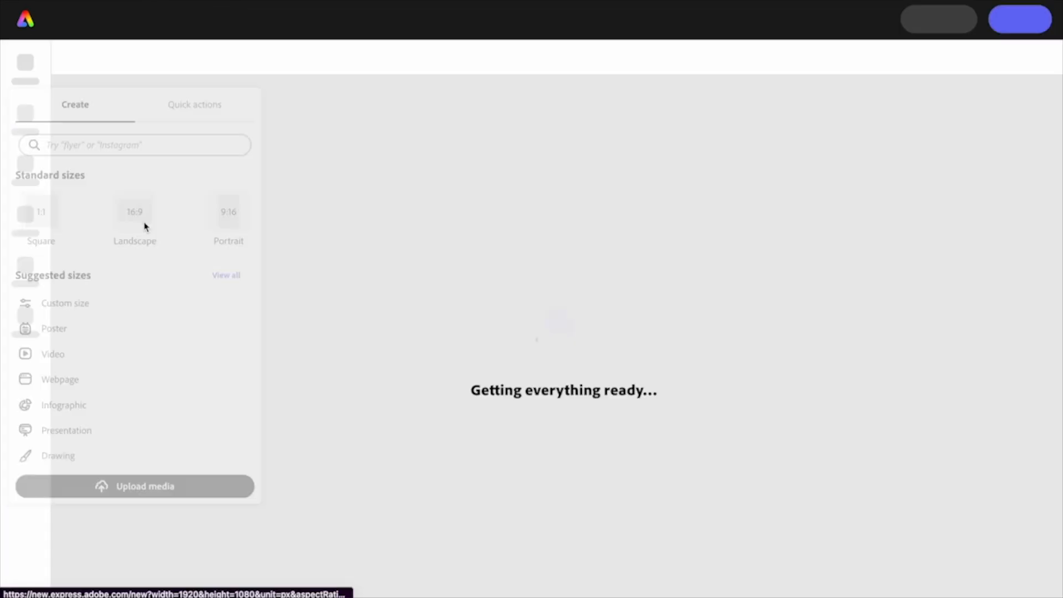
left_click(22, 191)
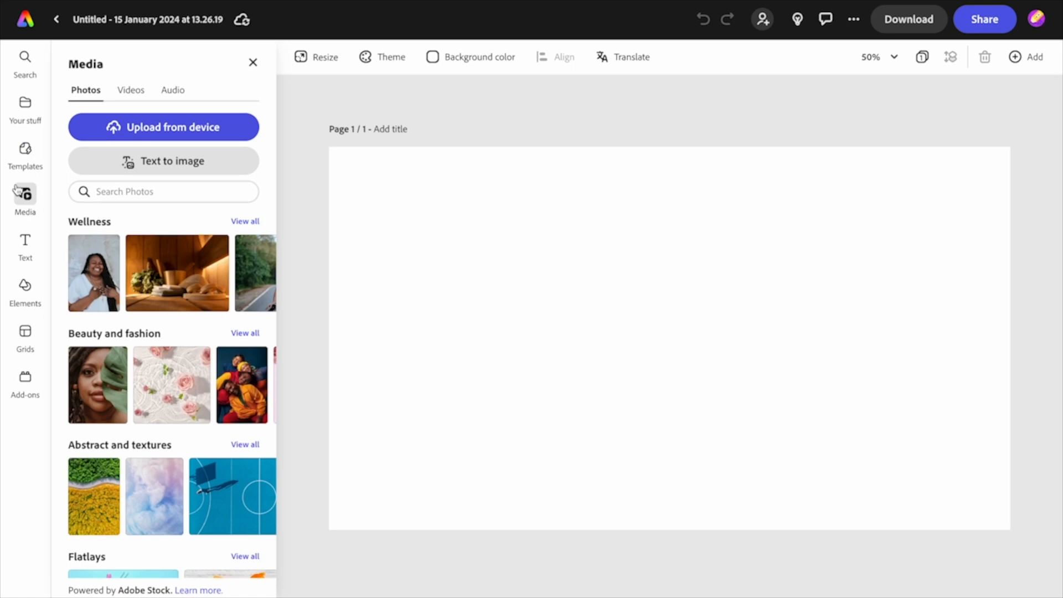
Step: Generate a widescreen (16:9) image from the description "street with a bus, a tram and some cyclists"
left_click(143, 165)
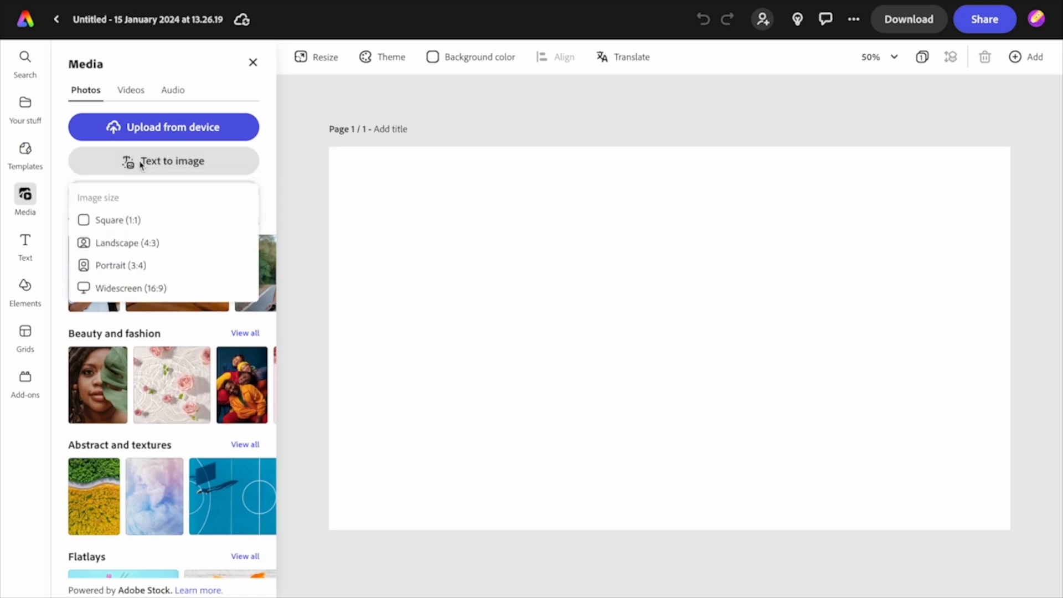
left_click(133, 288)
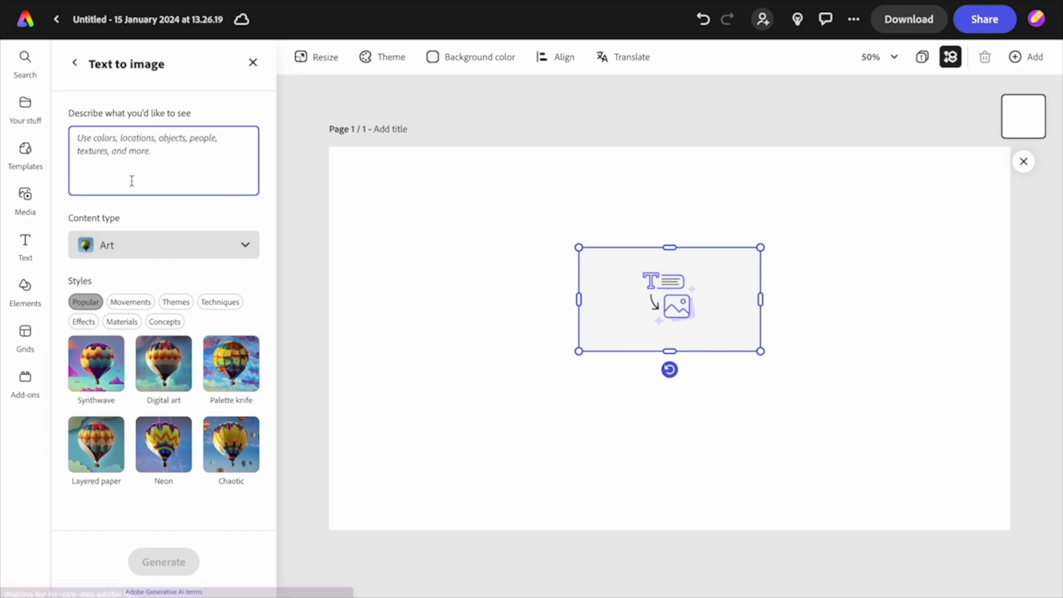
type("st")
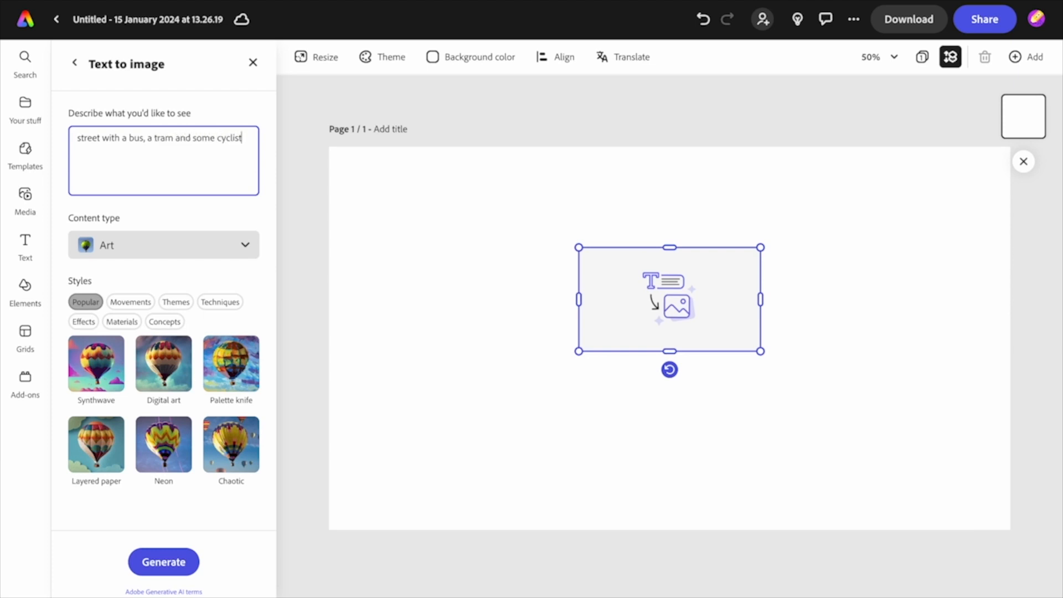
left_click(158, 563)
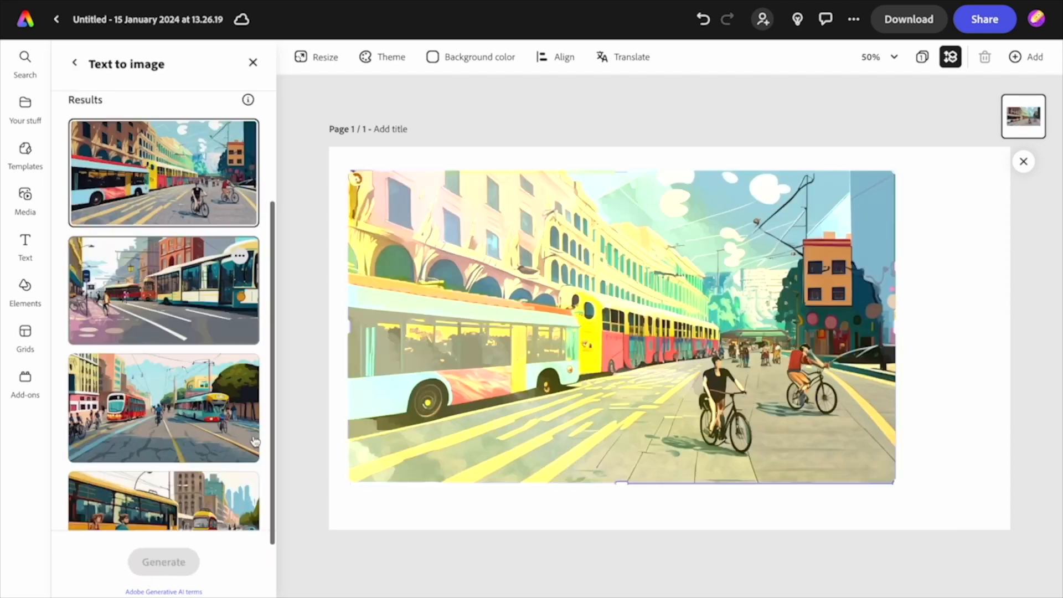
Step: Look through the generated street images and set the first one, with the bus and two cyclists, as the page background
scroll(244, 443, "down", 3)
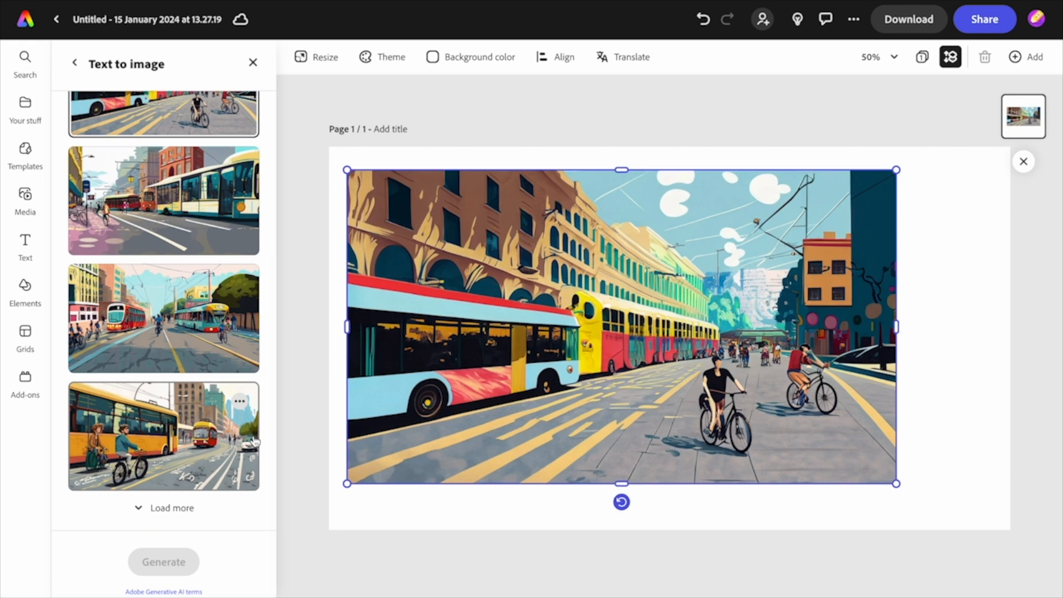
scroll(252, 438, "up", 5)
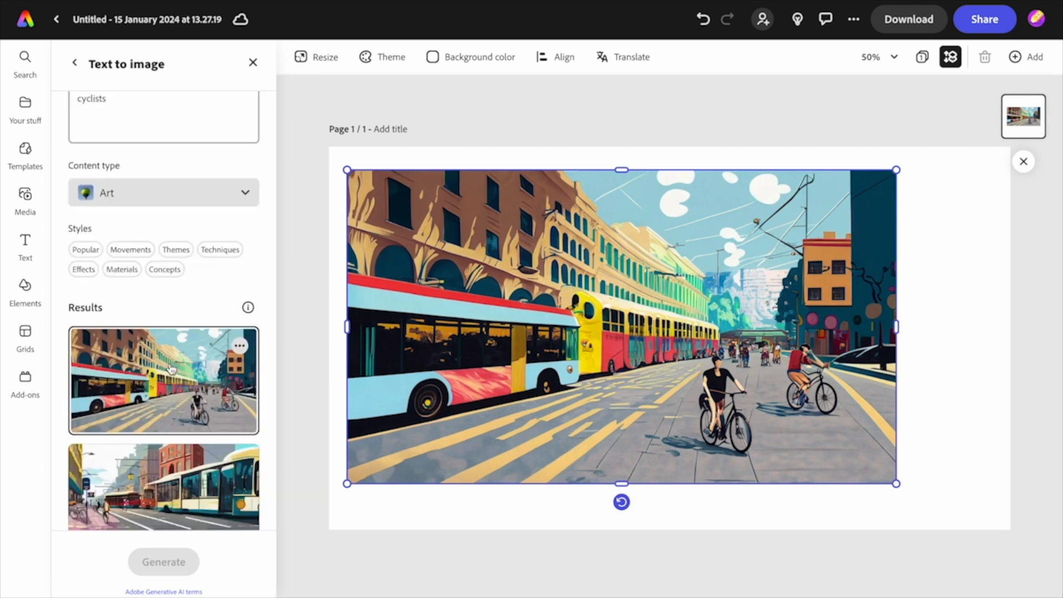
left_click(291, 294)
left_click(388, 317)
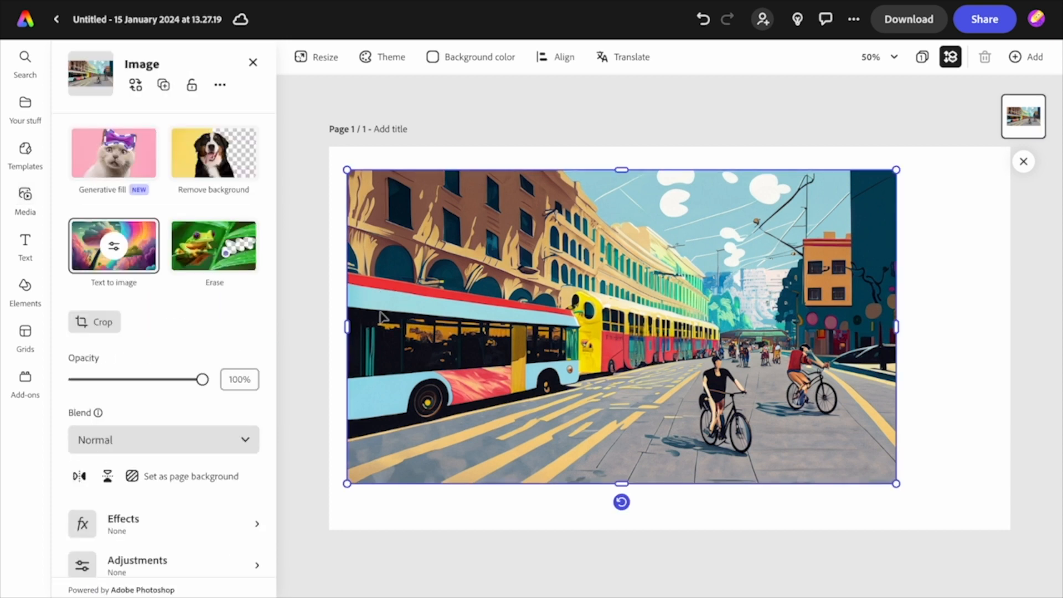
left_click(164, 477)
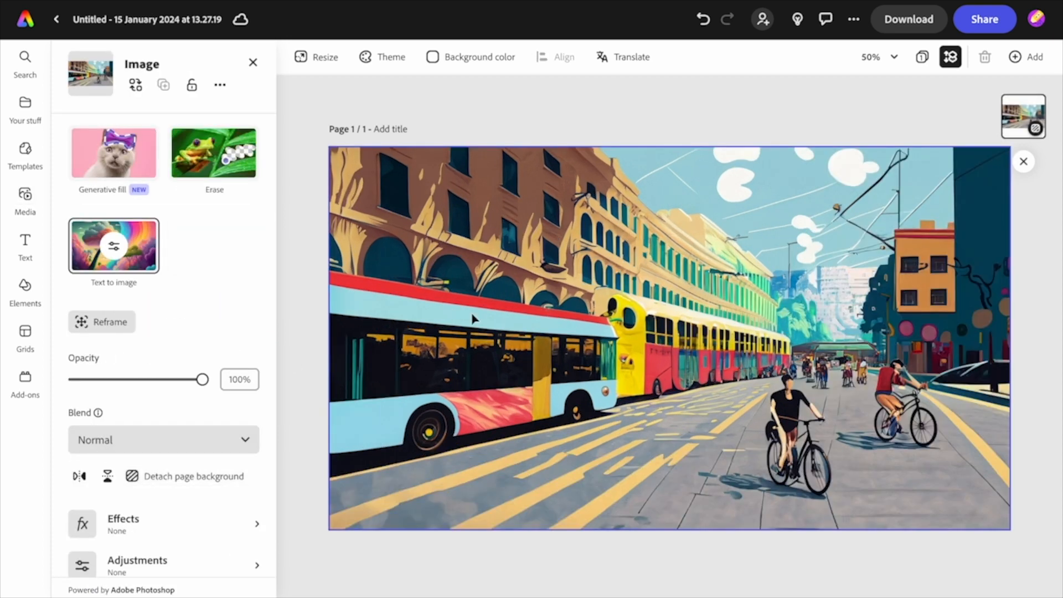
Step: Download the street image as a PNG named "public transport" in the Downloads folder
left_click(893, 21)
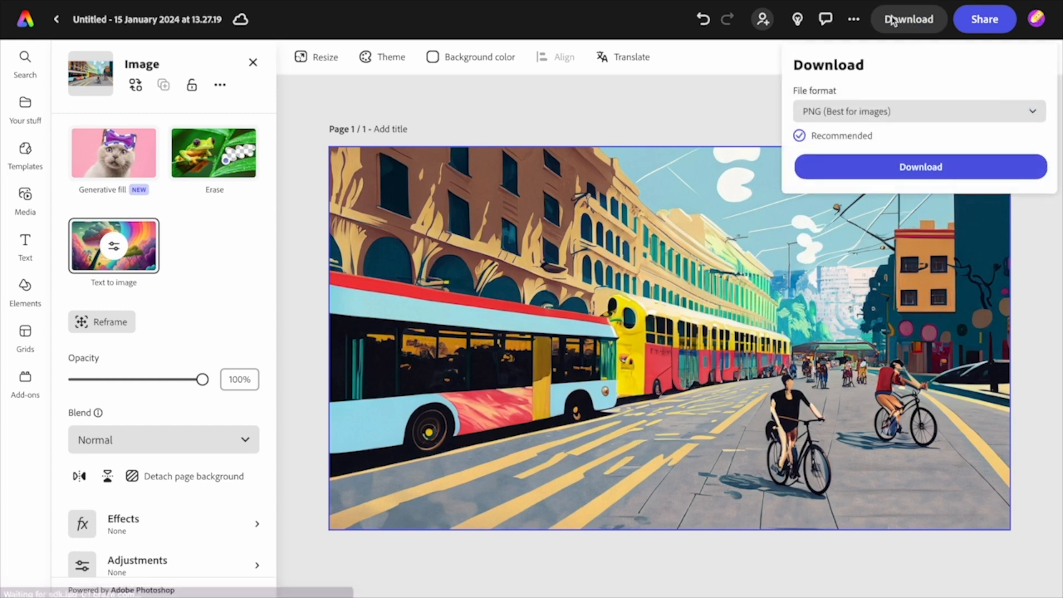
left_click(904, 164)
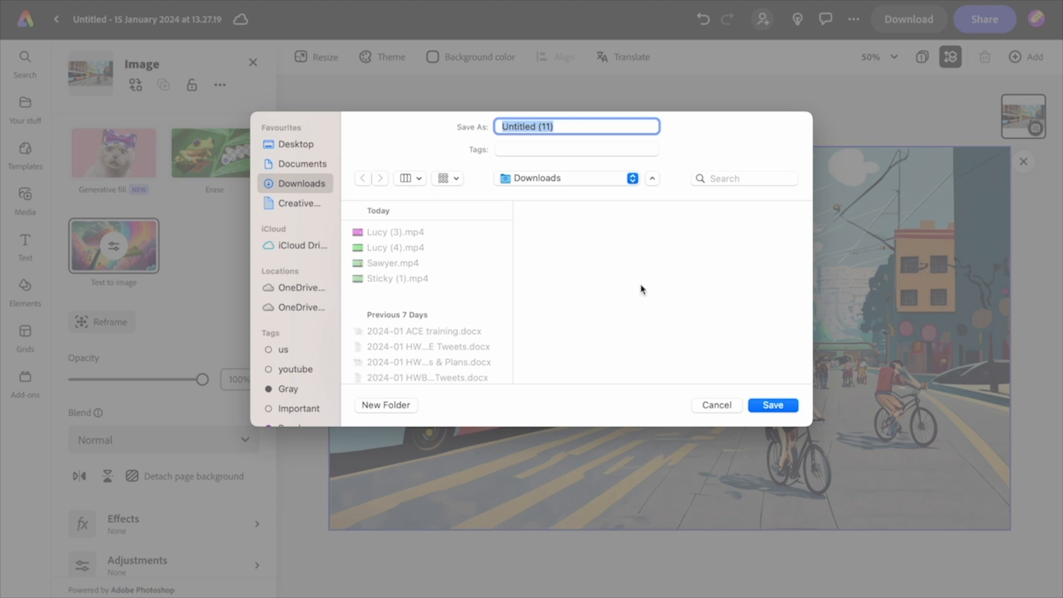
type("publ")
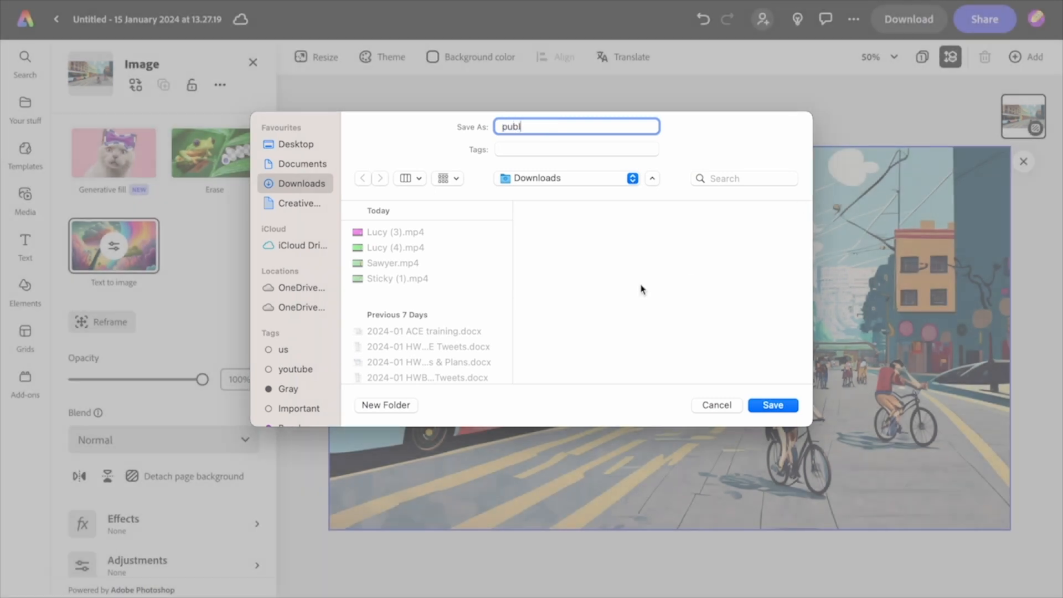
type("ic transport")
key("Return")
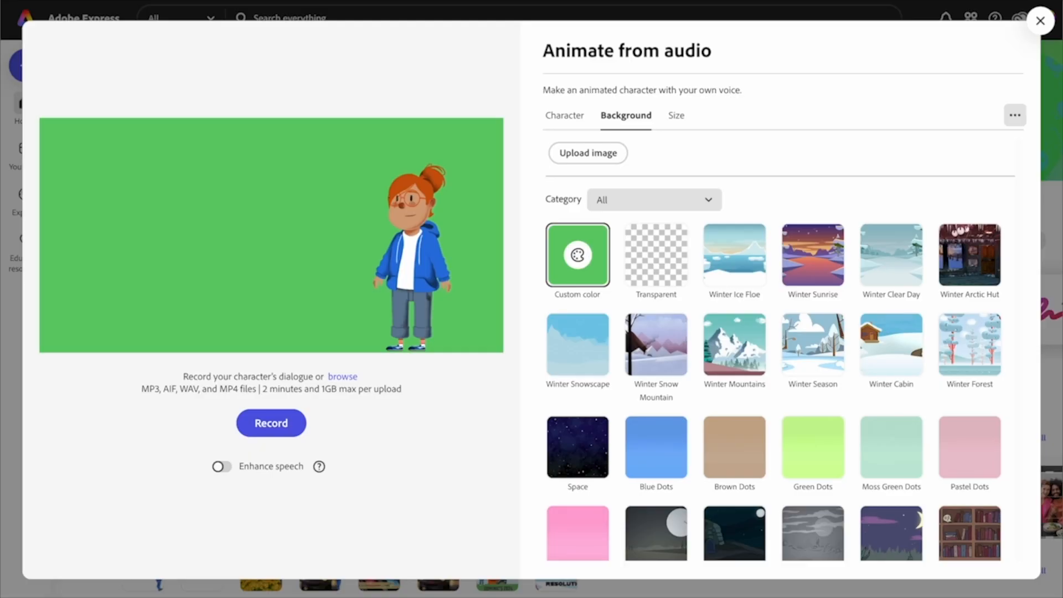
Step: Upload public transport.png as the background in Animate from audio and move the character to the middle of the street
left_click(559, 152)
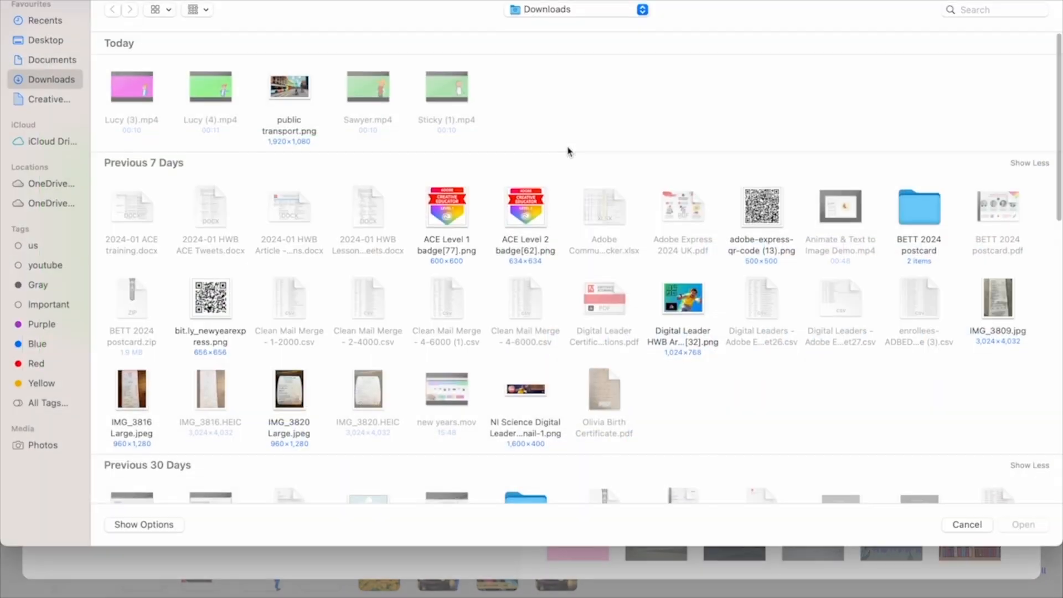
double_click(277, 92)
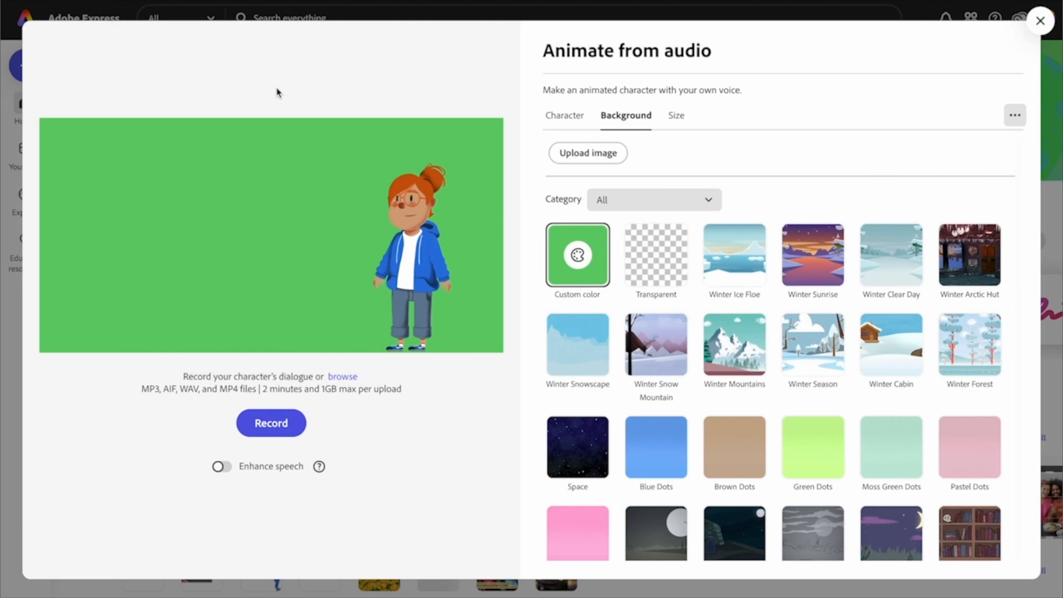
left_click_drag(409, 215, 244, 220)
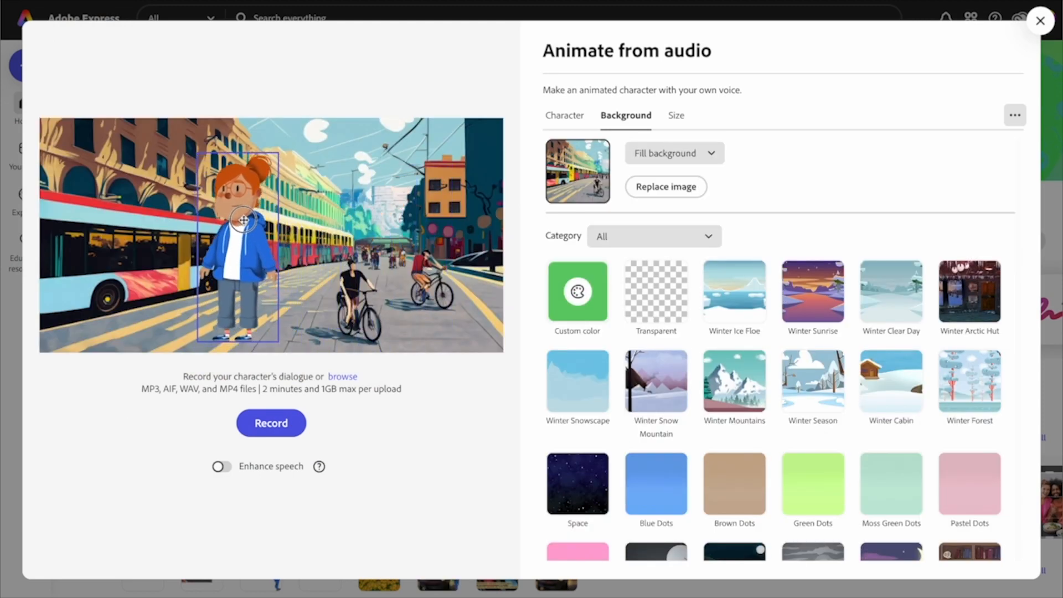
Step: Change the animated character to Nadia and place her in front of the bus at the street's left edge
left_click(565, 115)
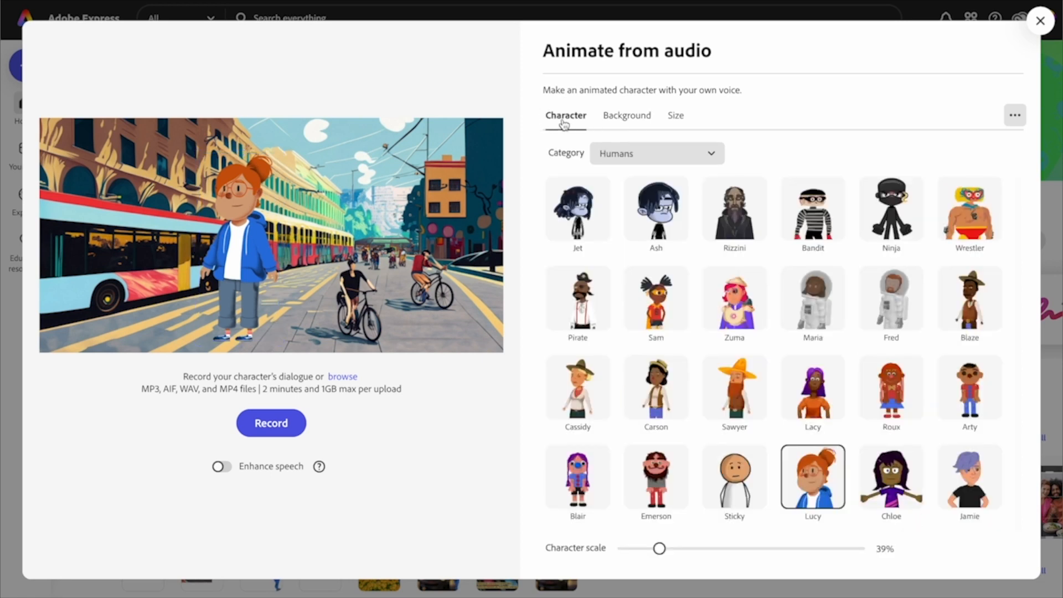
scroll(745, 371, "down", 4)
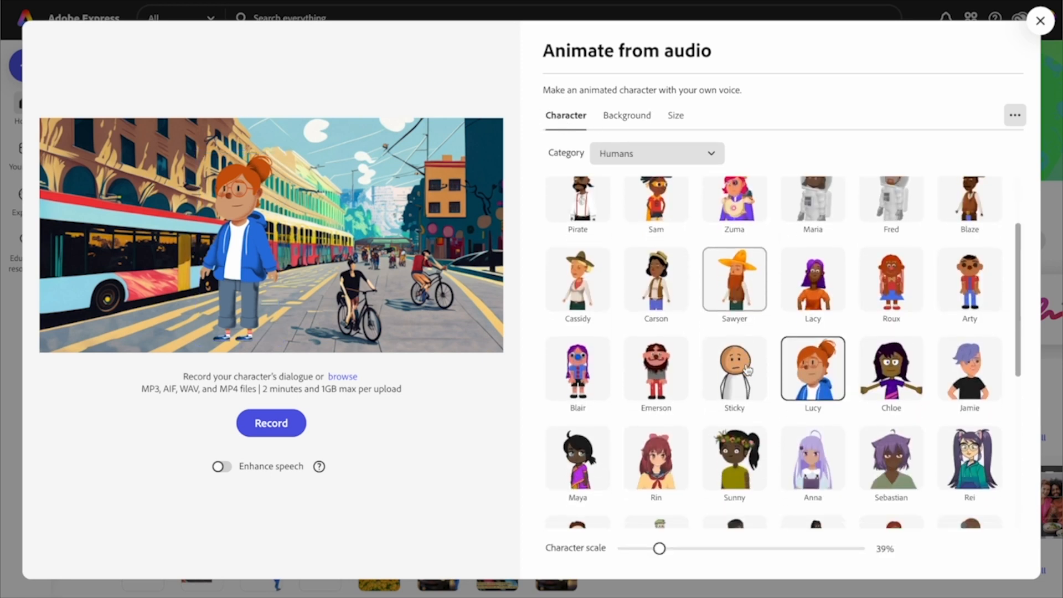
scroll(747, 370, "down", 2)
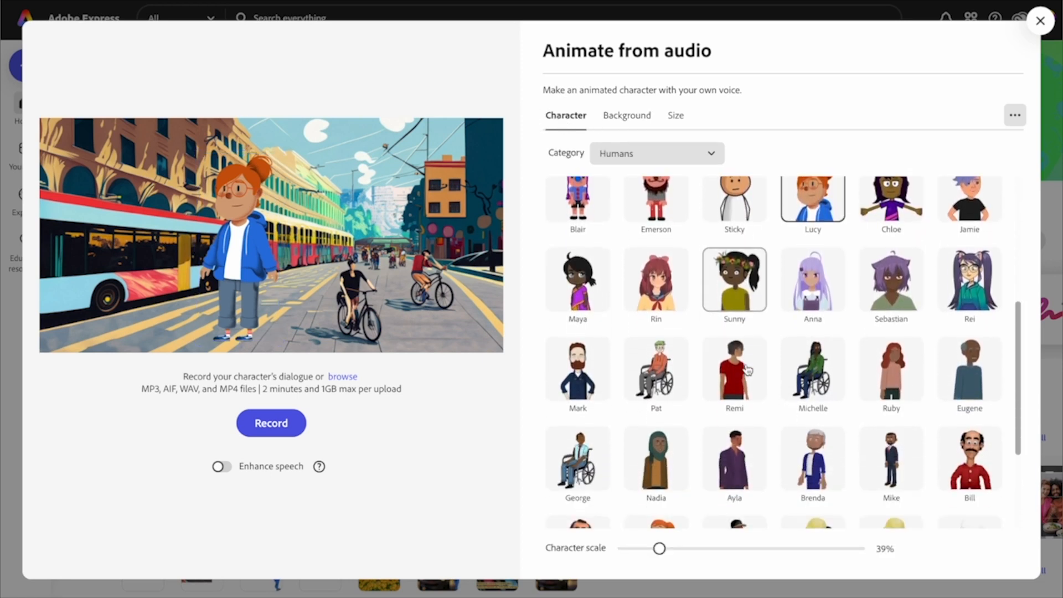
left_click(656, 451)
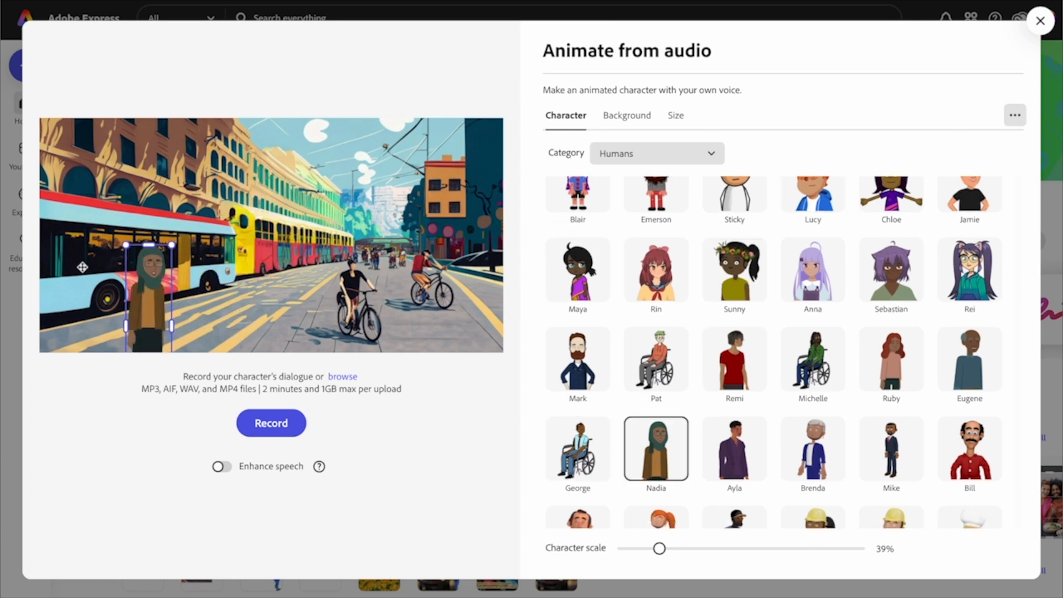
left_click_drag(159, 319, 120, 294)
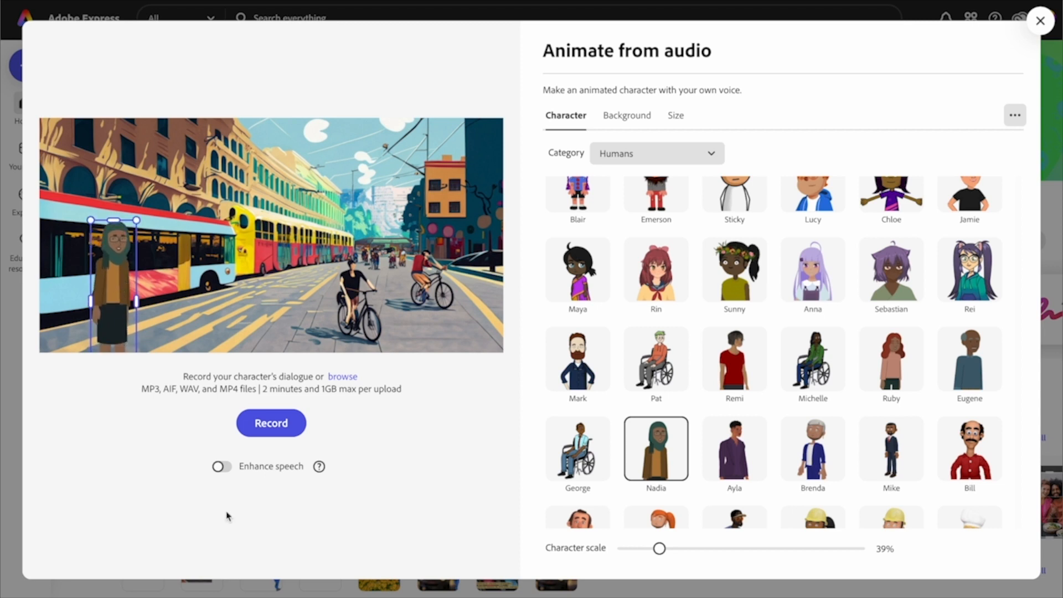
Step: Record the character's dialogue of about 10 seconds with Enhance speech on and download the finished animation
left_click(222, 467)
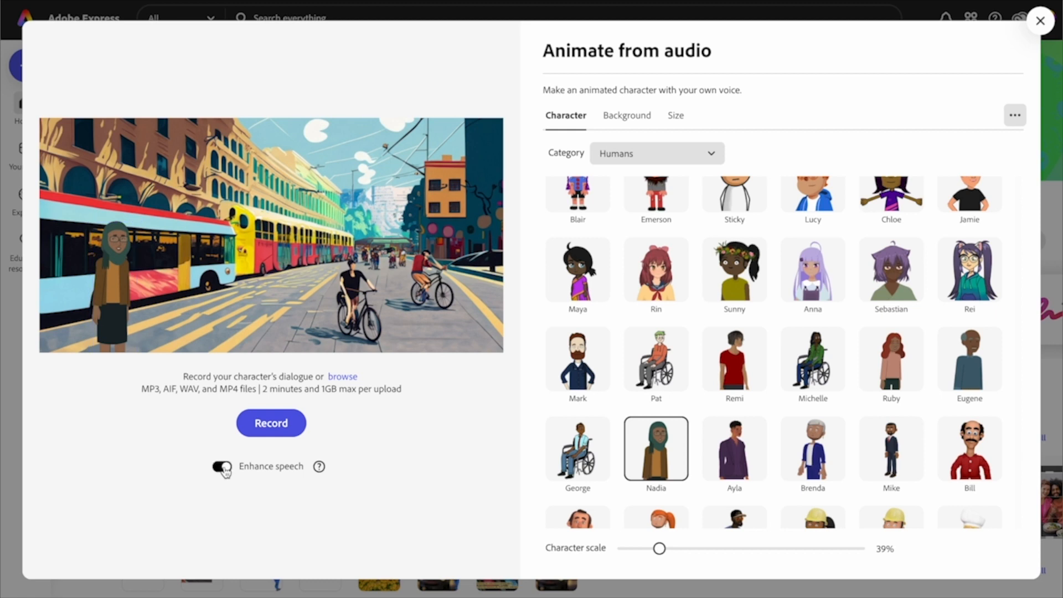
left_click(255, 425)
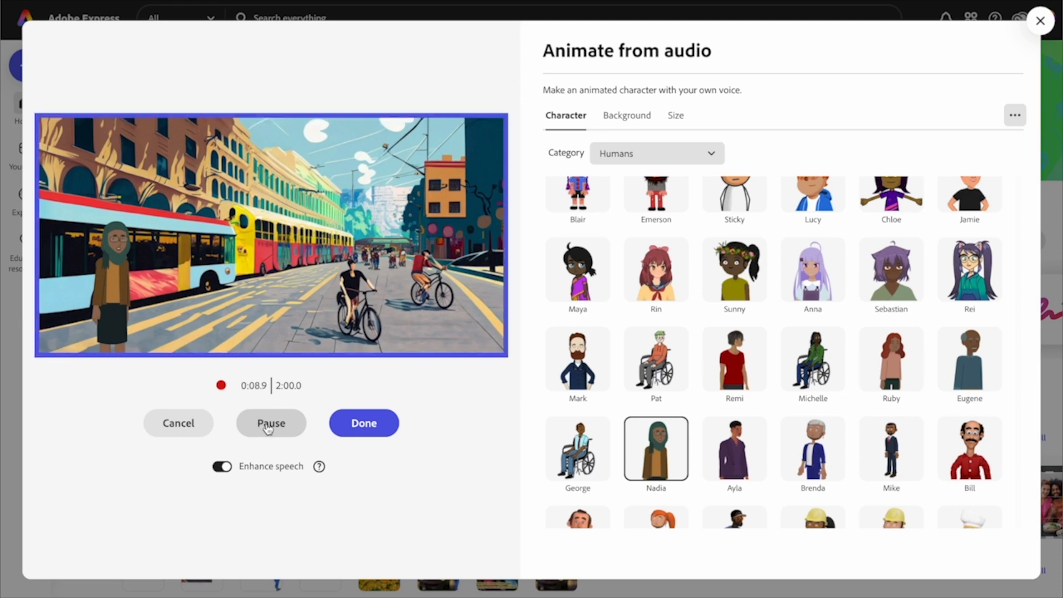
left_click(356, 427)
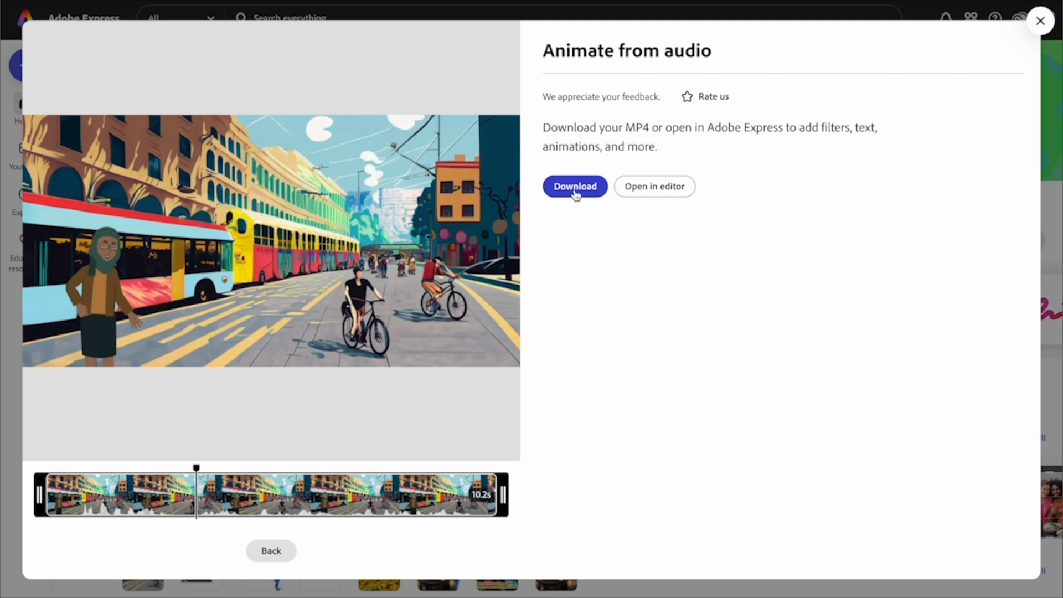
left_click(574, 187)
left_click(773, 405)
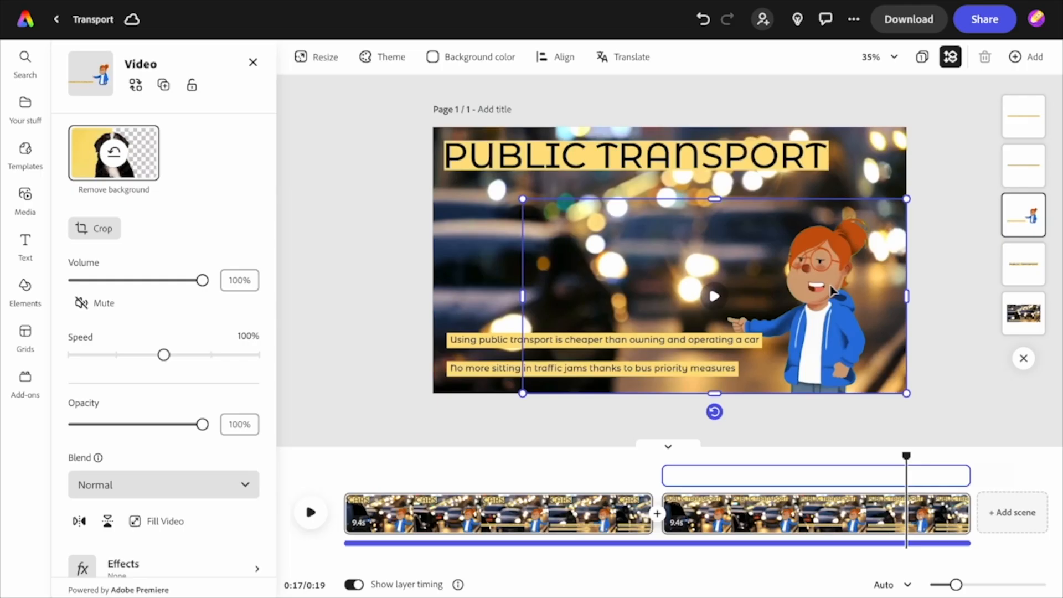
Step: Delete the red-haired character and the car traffic background video from the Transport project's public transport scene
key("Delete")
left_click(782, 274)
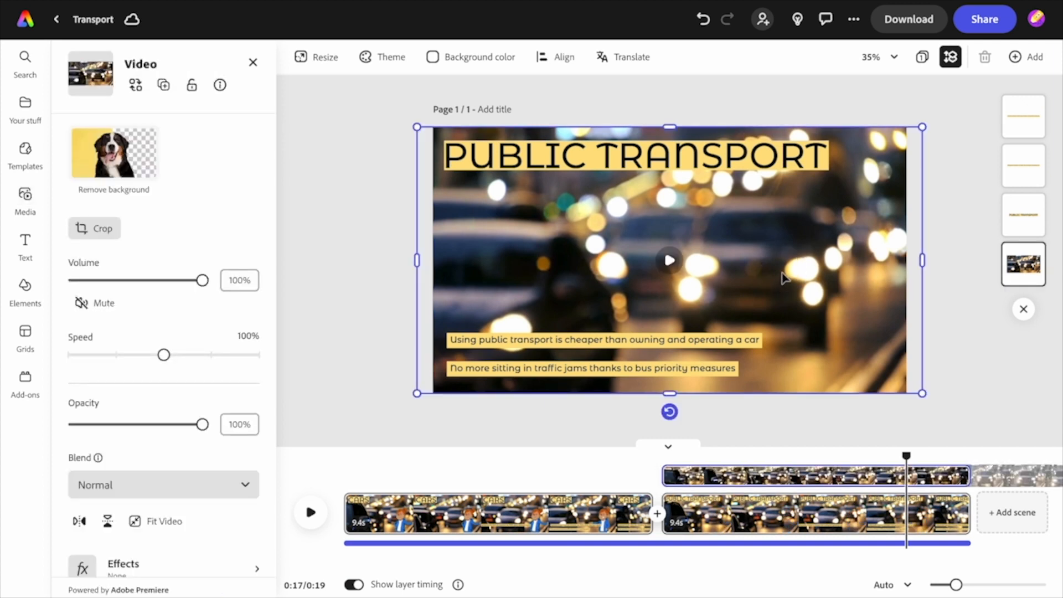
key("Delete")
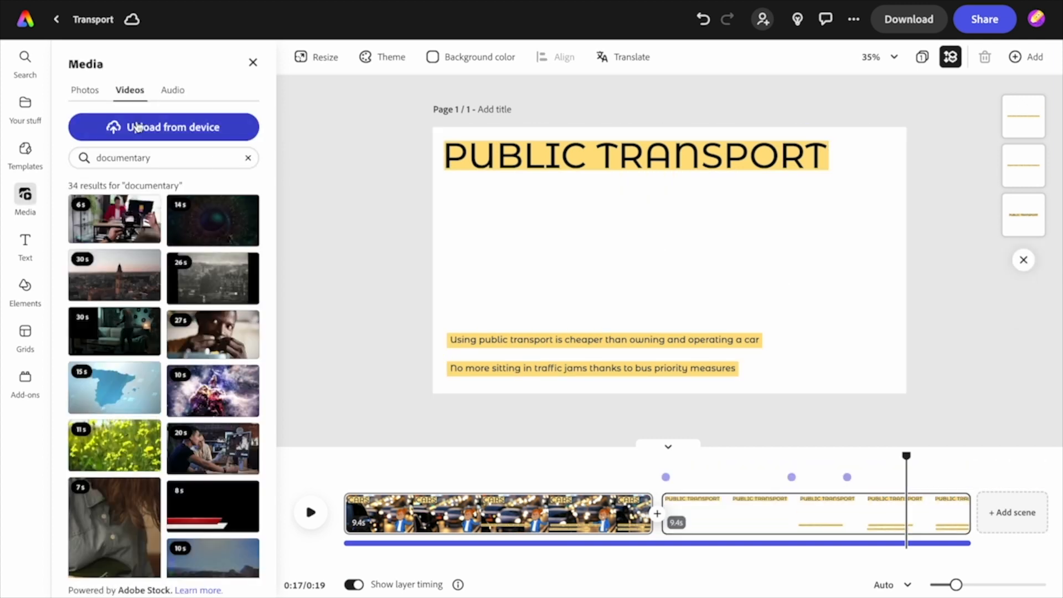
Step: Upload the downloaded Nadia street animation into the public transport scene and make it fill the page behind the texts
left_click(142, 127)
double_click(294, 94)
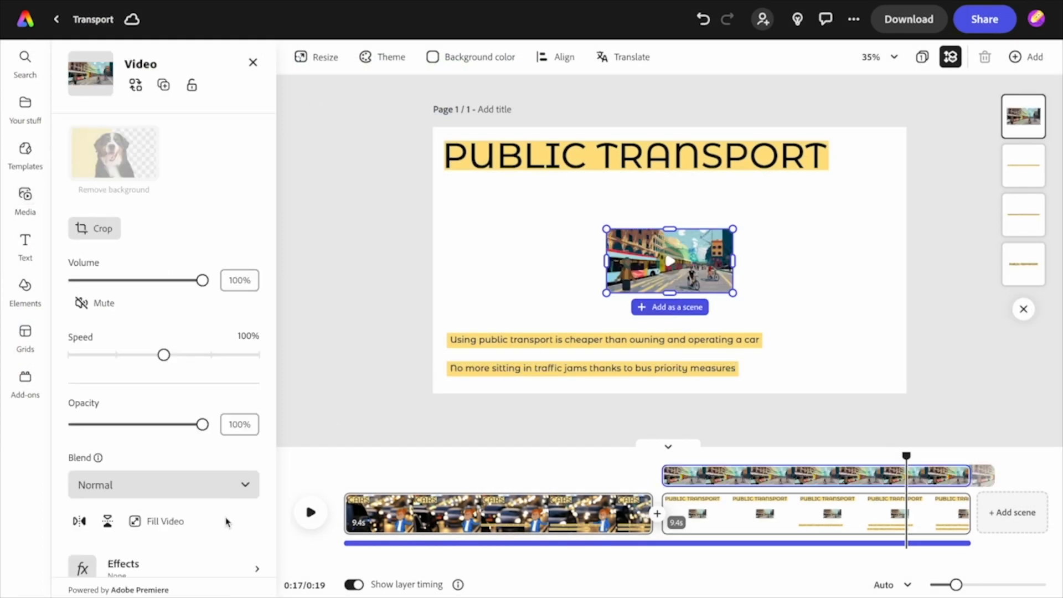
left_click(166, 523)
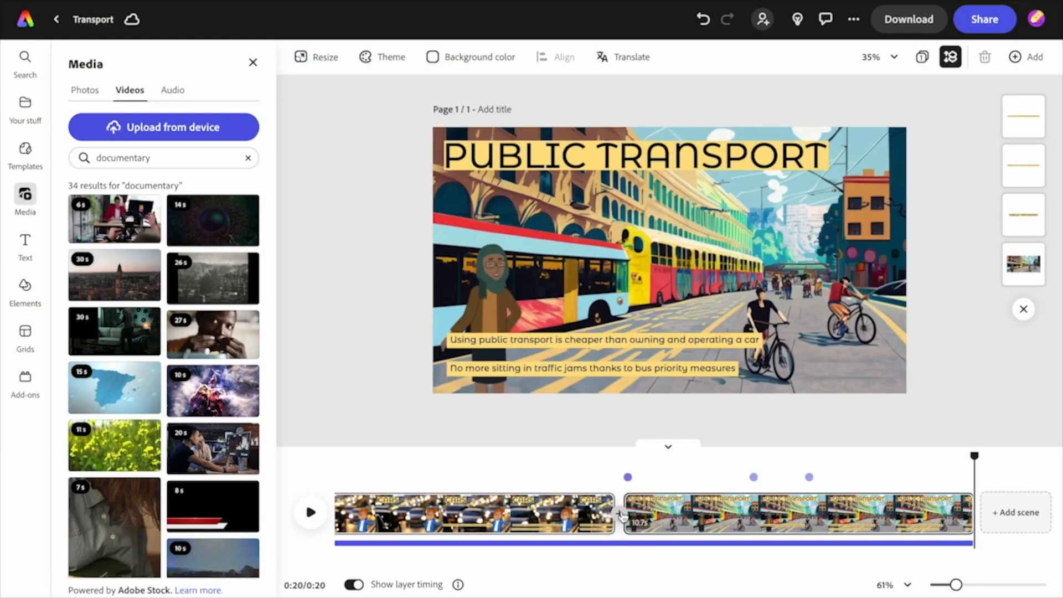
Step: Add a Dissolve transition between the cars scene and the public transport scene
left_click(620, 515)
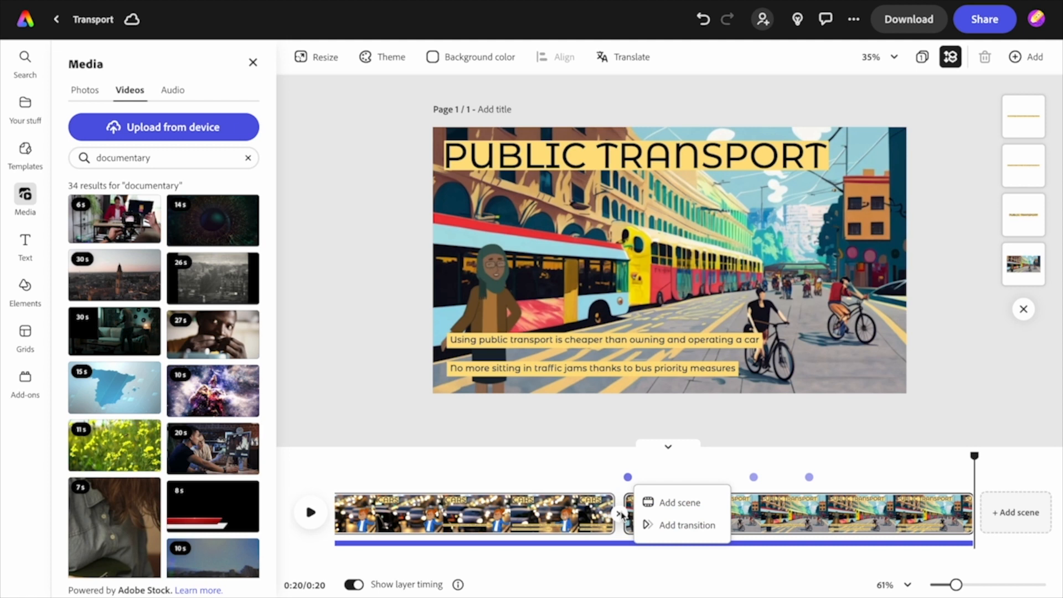
left_click(667, 535)
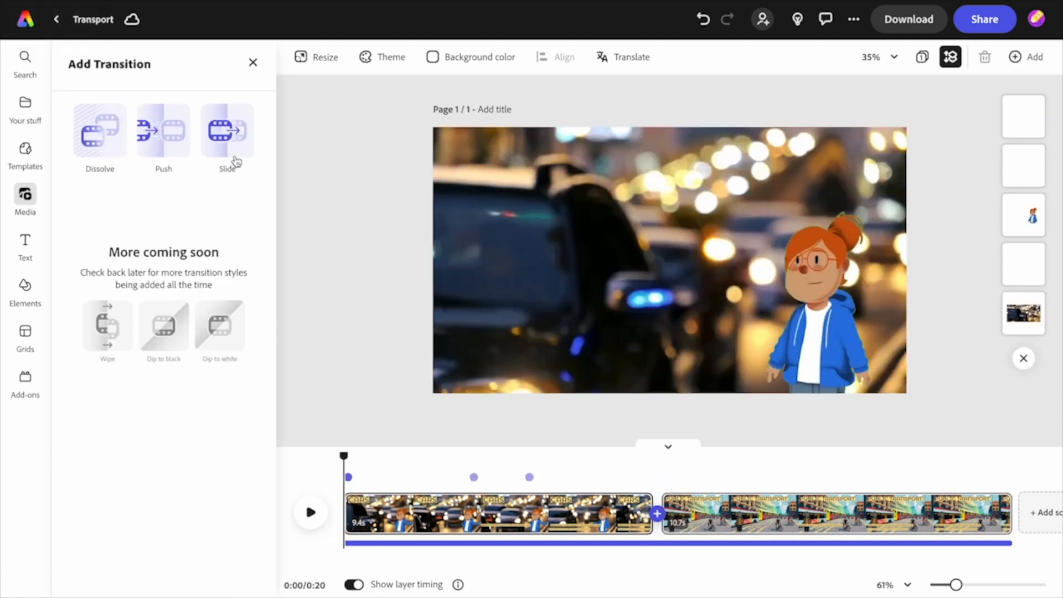
left_click(101, 145)
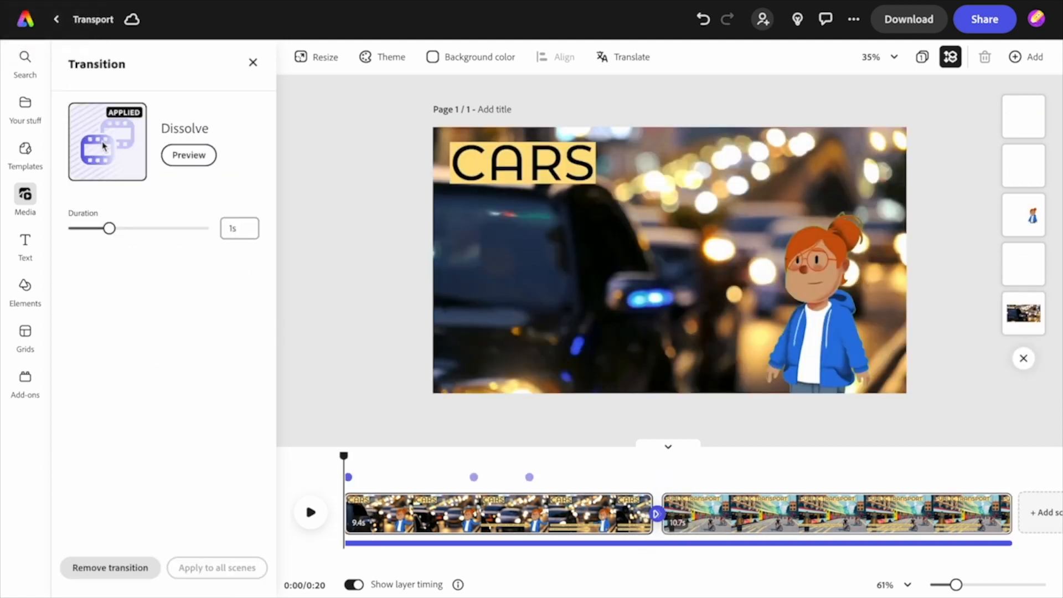